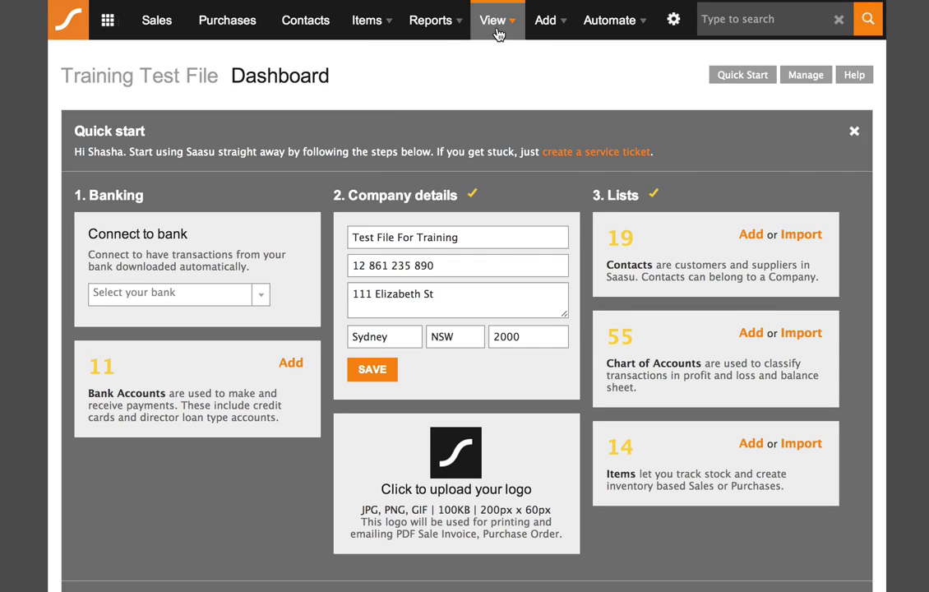
# Step: Open the bank feed of the Test PayPal Acct bank account and look through its inbox transactions
pyautogui.click(497, 31)
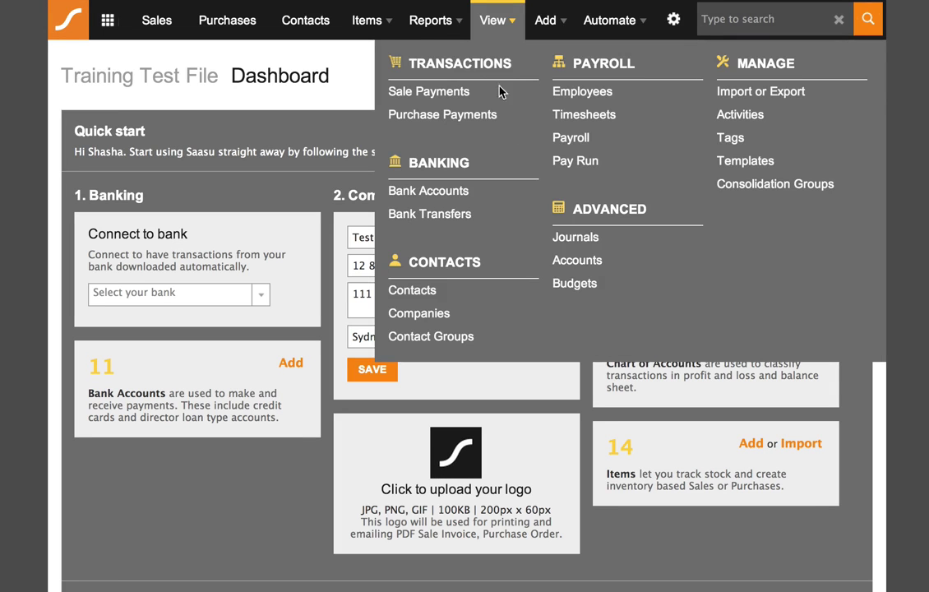
pyautogui.click(464, 197)
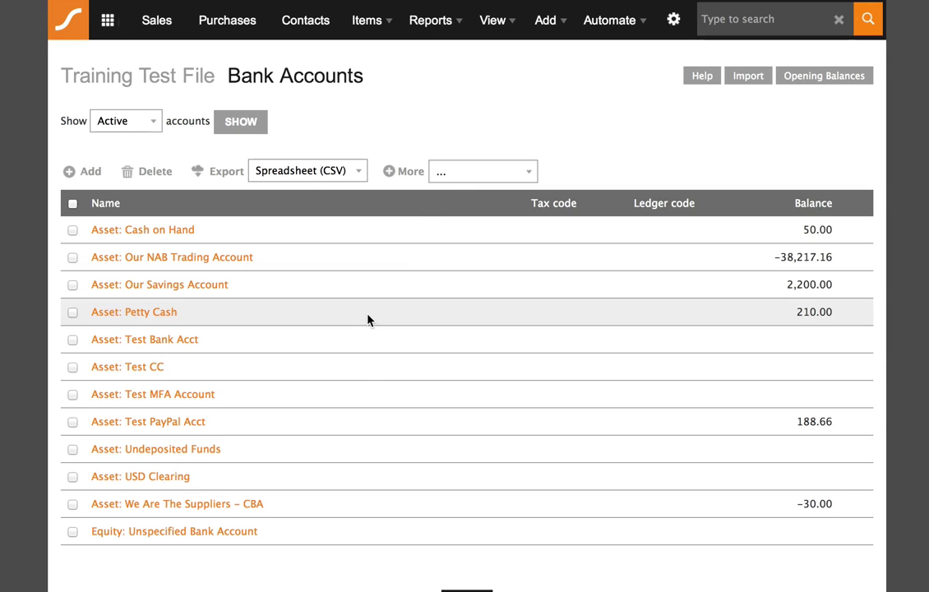
pyautogui.click(149, 423)
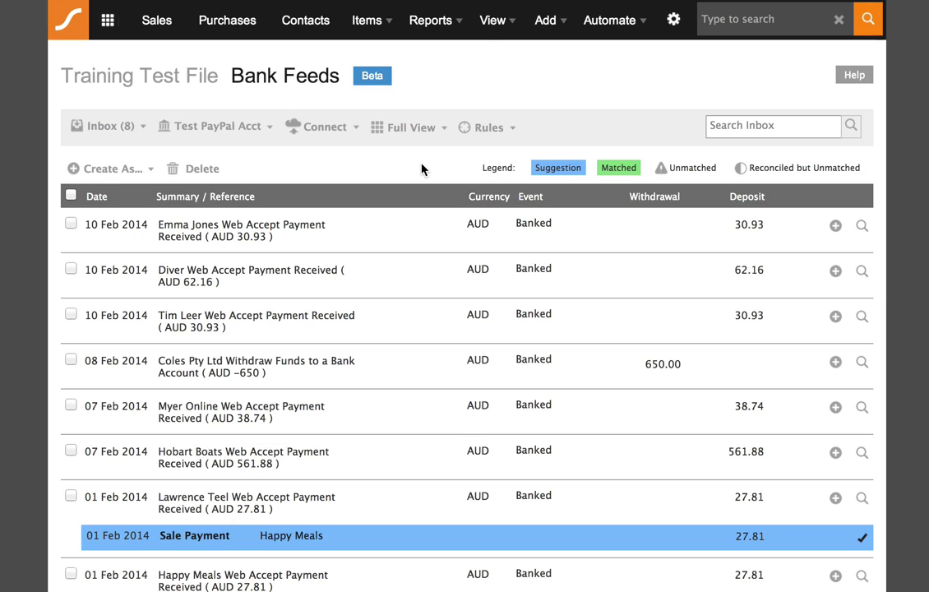
pyautogui.scroll(-5, 421, 168)
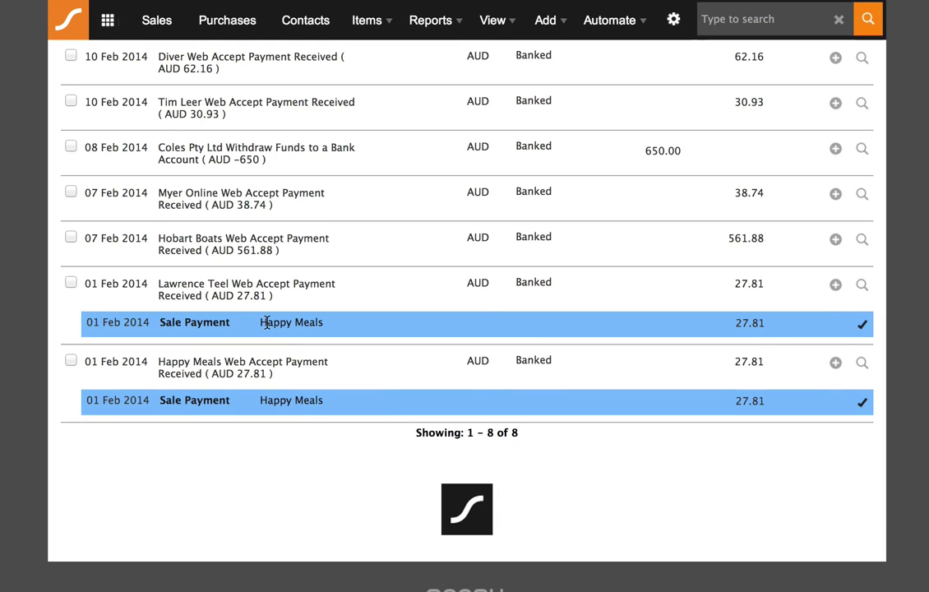
pyautogui.scroll(-1, 270, 322)
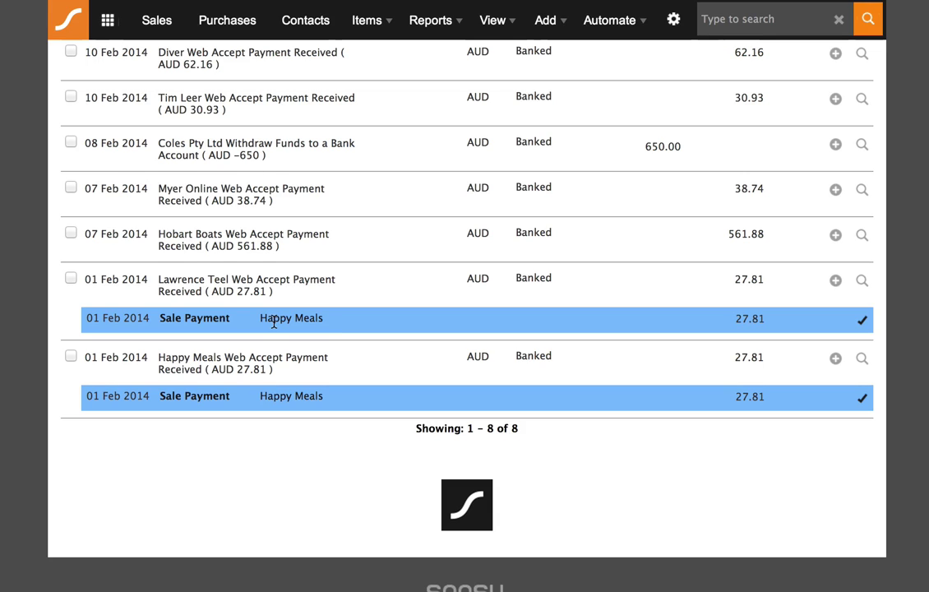
# Step: From the sales list, open the two 28.80 invoices dated 30 Jan 14 and 01 Feb 14 in new browser tabs
pyautogui.click(161, 26)
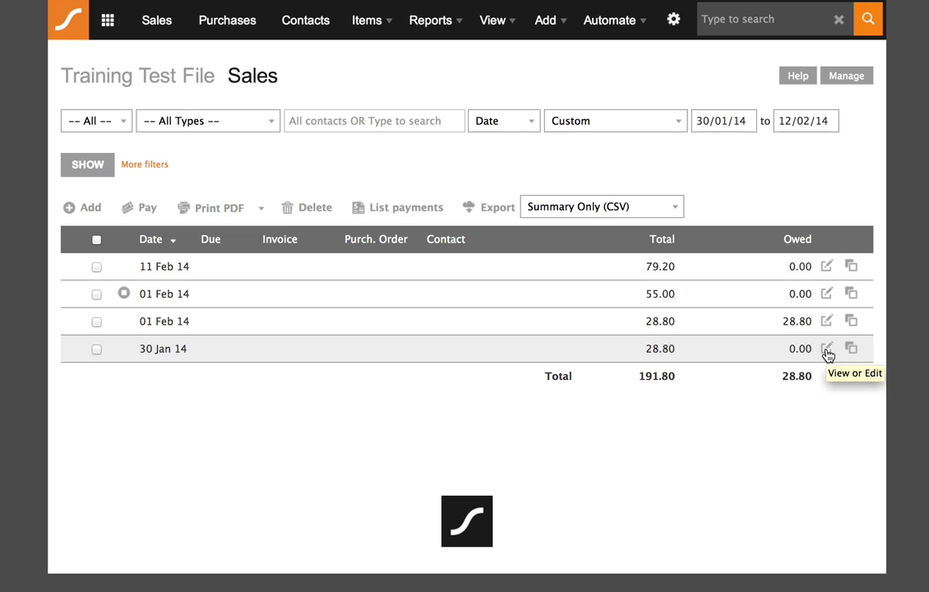
pyautogui.rightClick(826, 351)
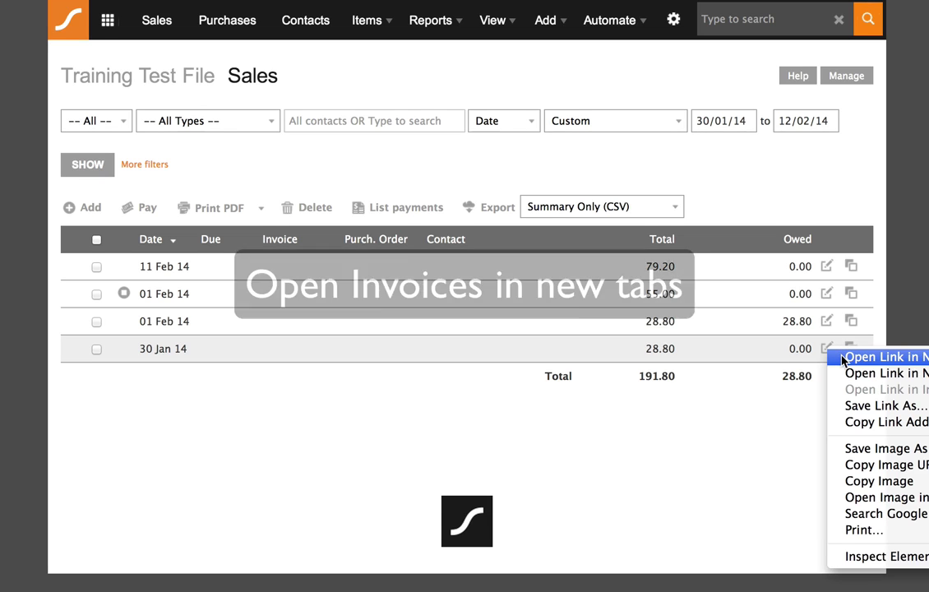
pyautogui.click(841, 359)
pyautogui.rightClick(827, 324)
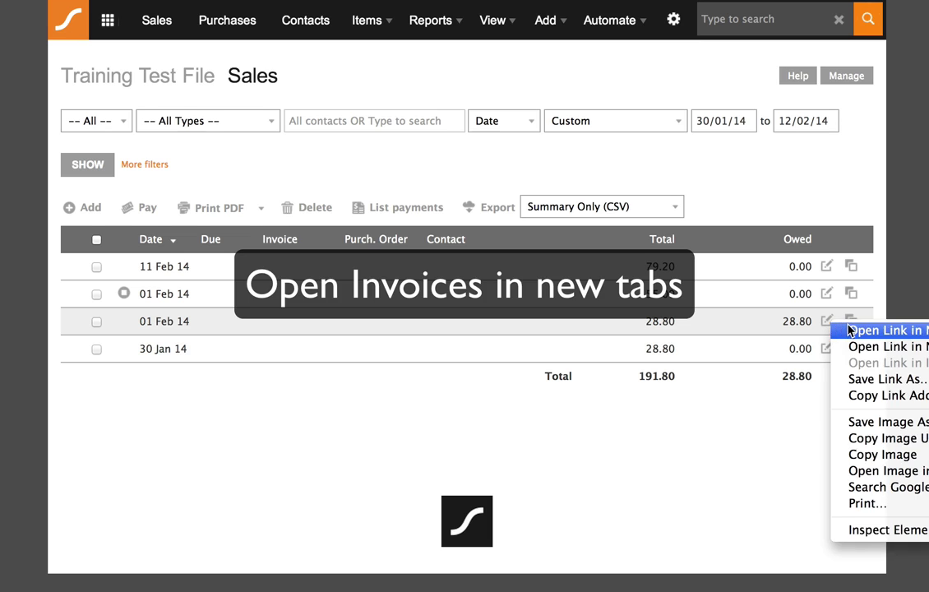
pyautogui.click(837, 330)
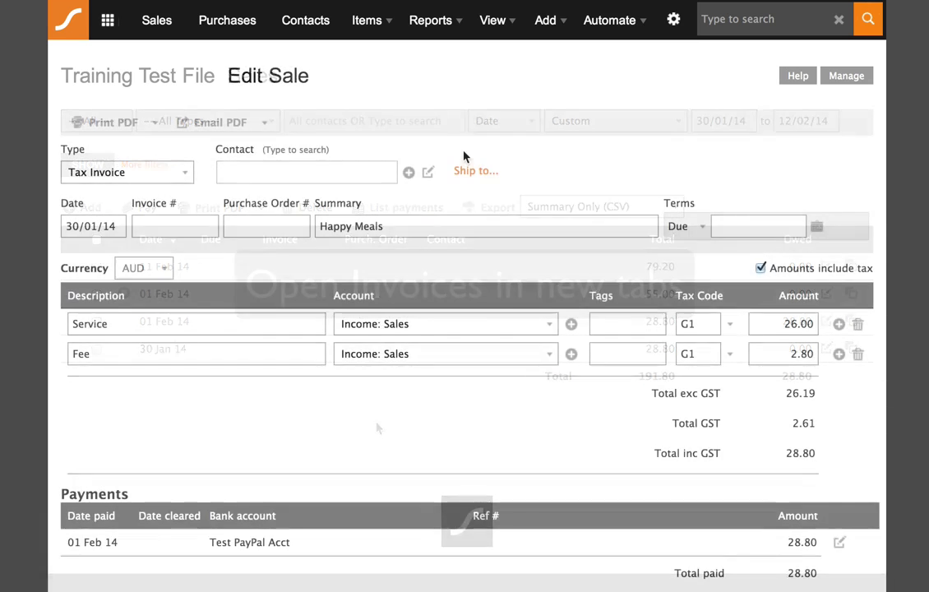
# Step: Review the Happy Meals tax invoice dated 30/01/14, checking its total including GST and its payments
pyautogui.scroll(-2, 463, 156)
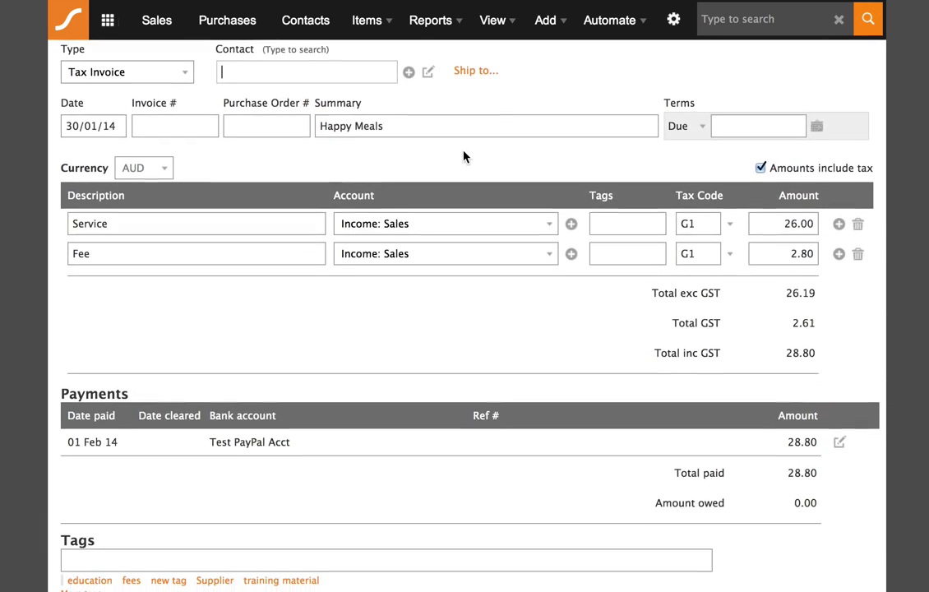
pyautogui.scroll(-1, 463, 156)
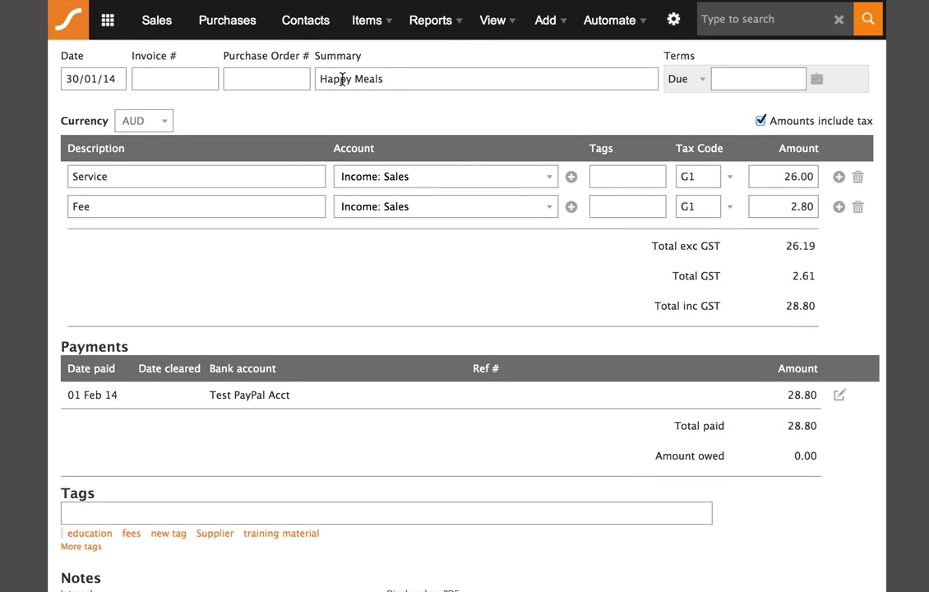
pyautogui.moveTo(781, 306); pyautogui.dragTo(822, 305)
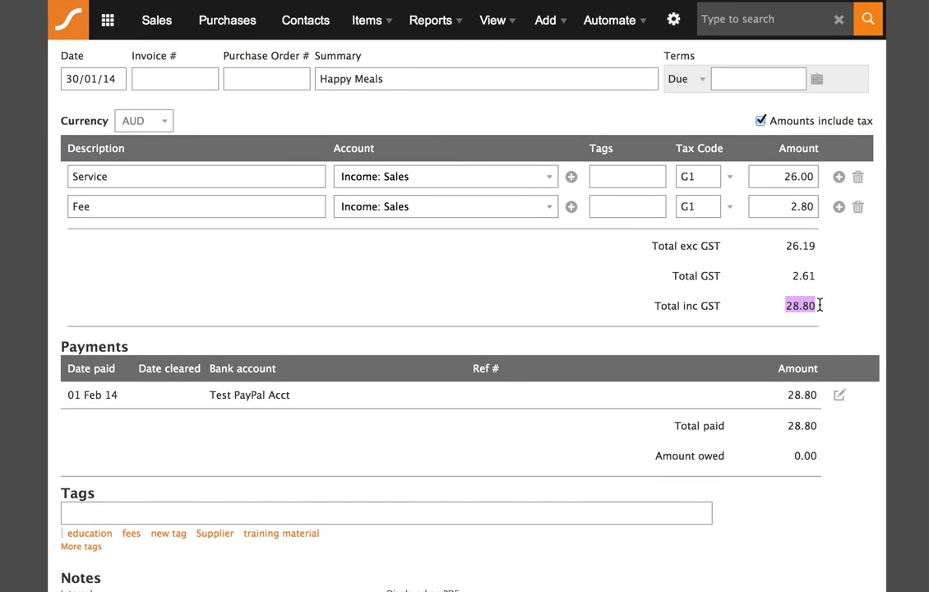
pyautogui.click(825, 301)
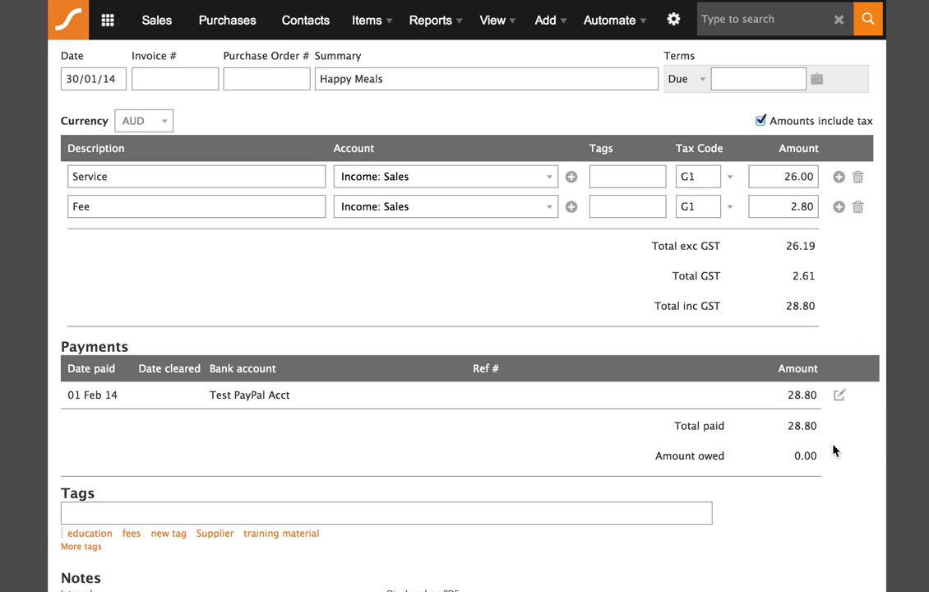
# Step: Open the payment recorded on the Happy Meals invoice and examine its summary, amount paid, fee and banked amount
pyautogui.click(839, 400)
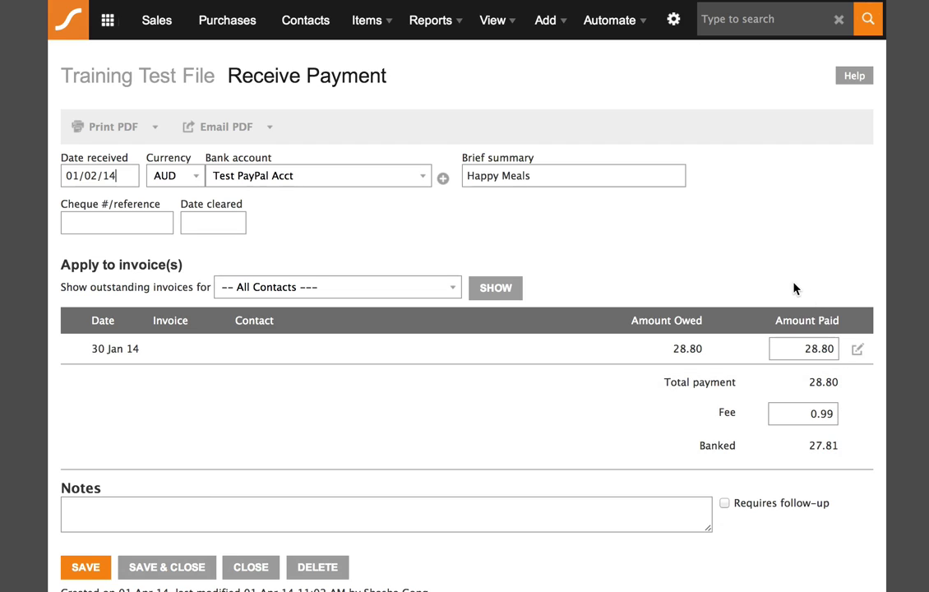
pyautogui.click(542, 181)
pyautogui.click(805, 350)
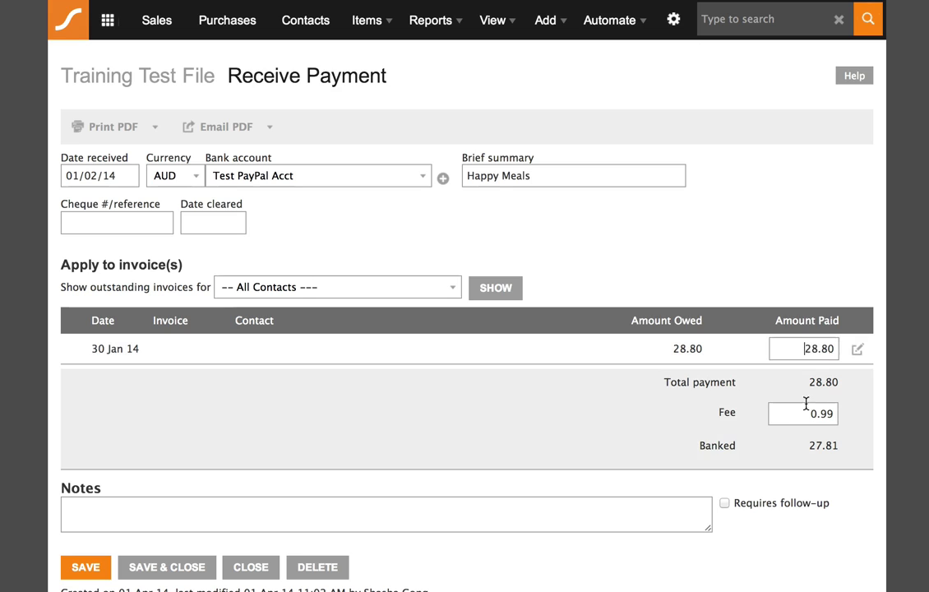
pyautogui.moveTo(775, 413); pyautogui.dragTo(841, 415)
pyautogui.moveTo(810, 445); pyautogui.dragTo(837, 444)
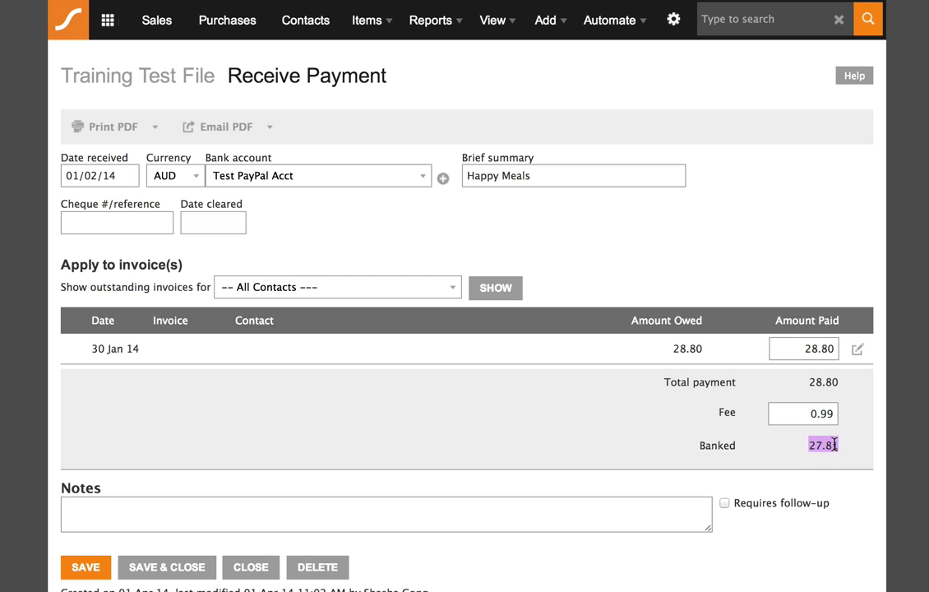
pyautogui.click(835, 444)
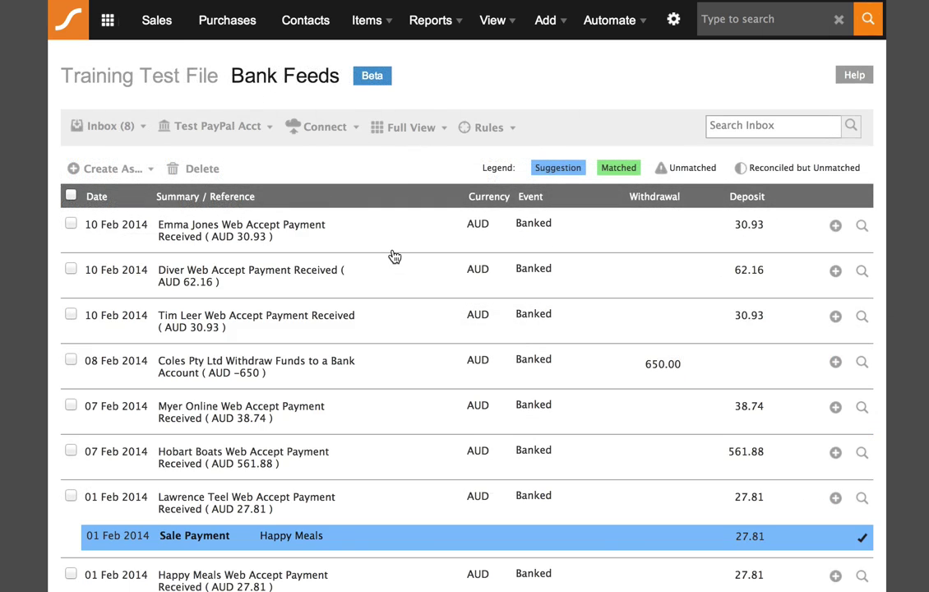
# Step: Switch to testpaypal.csv in OpenOffice Calc and compare the gross, fee and net amounts of the two 01/02/2014 transactions in rows 9 and 10
pyautogui.scroll(-3, 394, 257)
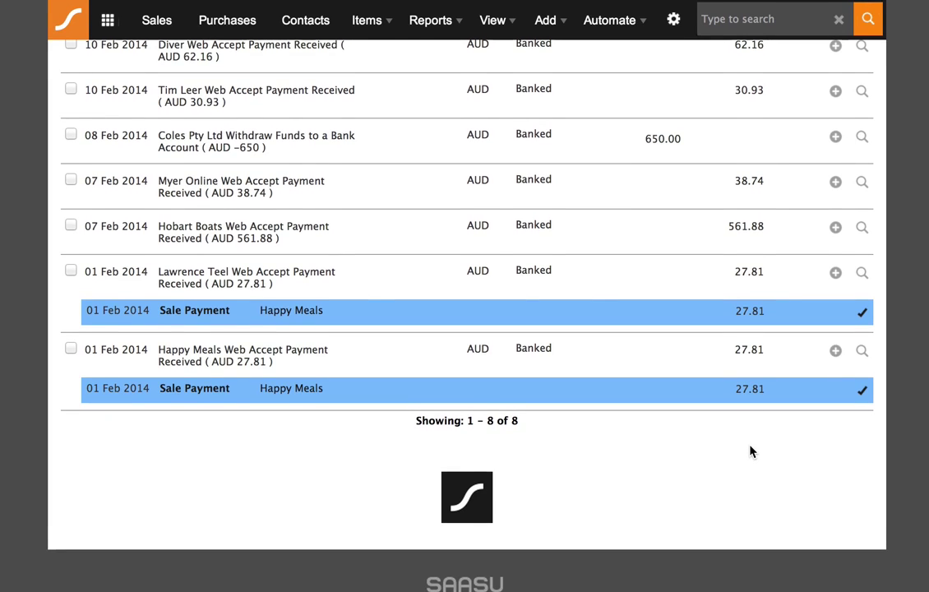
pyautogui.press('super+Tab')
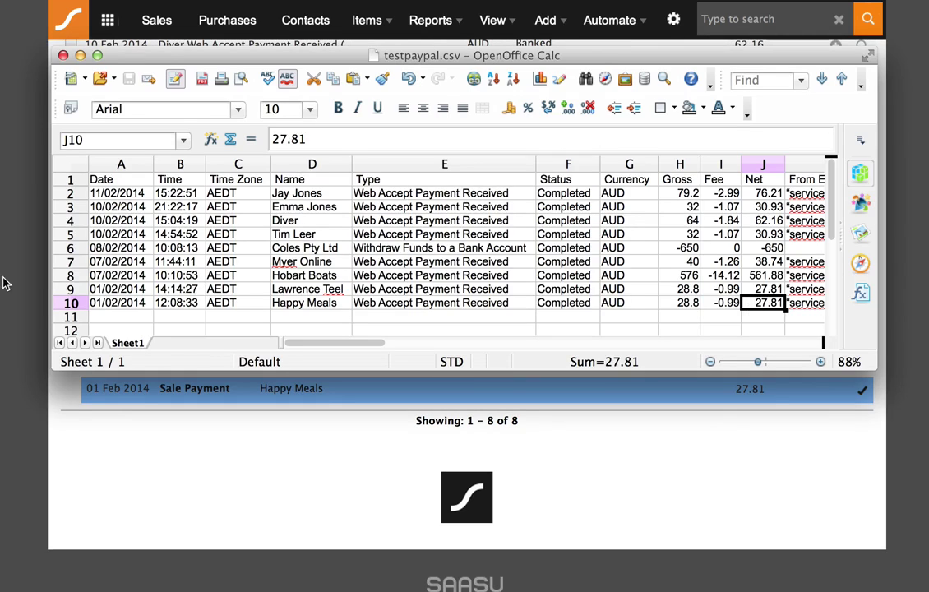
pyautogui.click(72, 289)
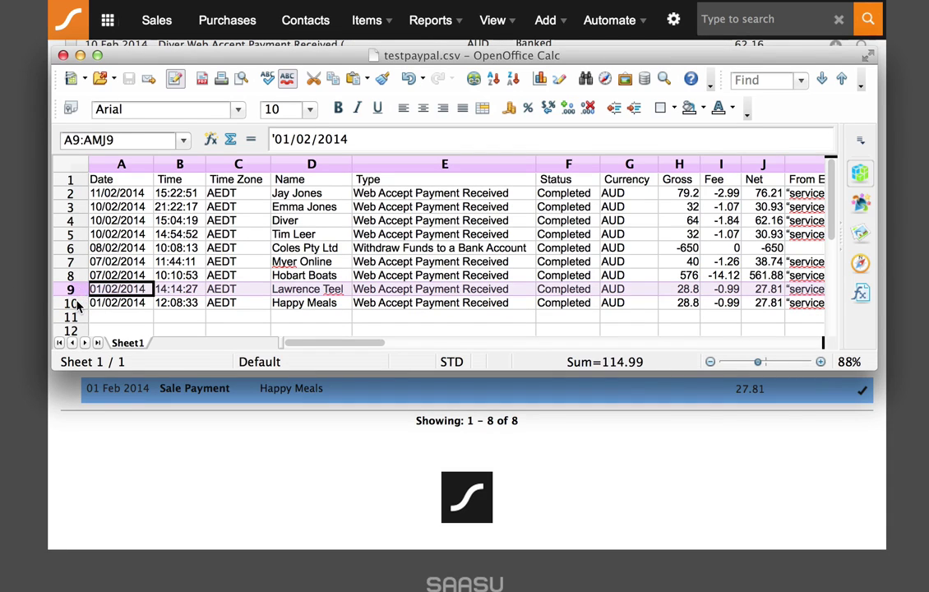
pyautogui.keyDown('shift'); pyautogui.click(71, 303); pyautogui.keyUp('shift')
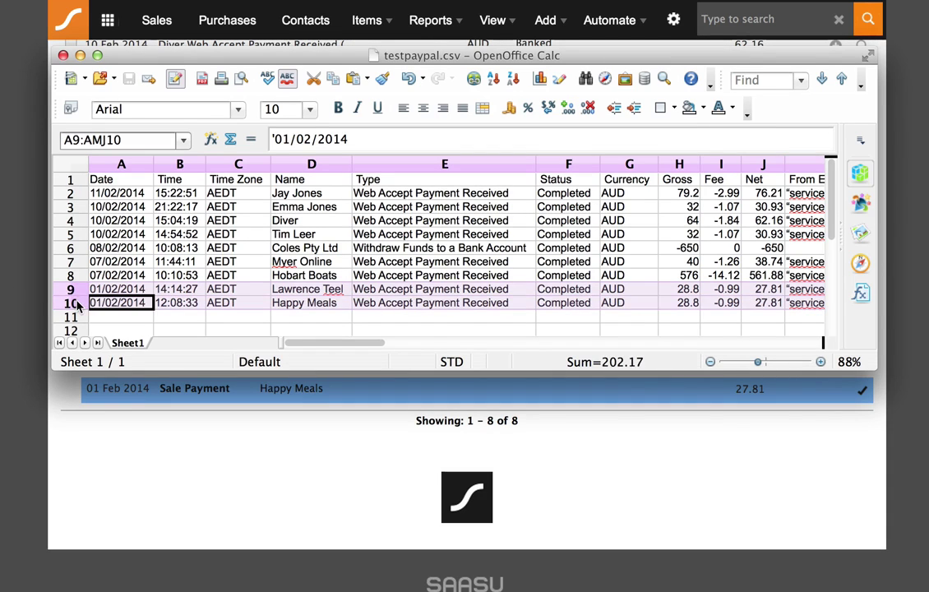
pyautogui.click(684, 289)
pyautogui.click(693, 303)
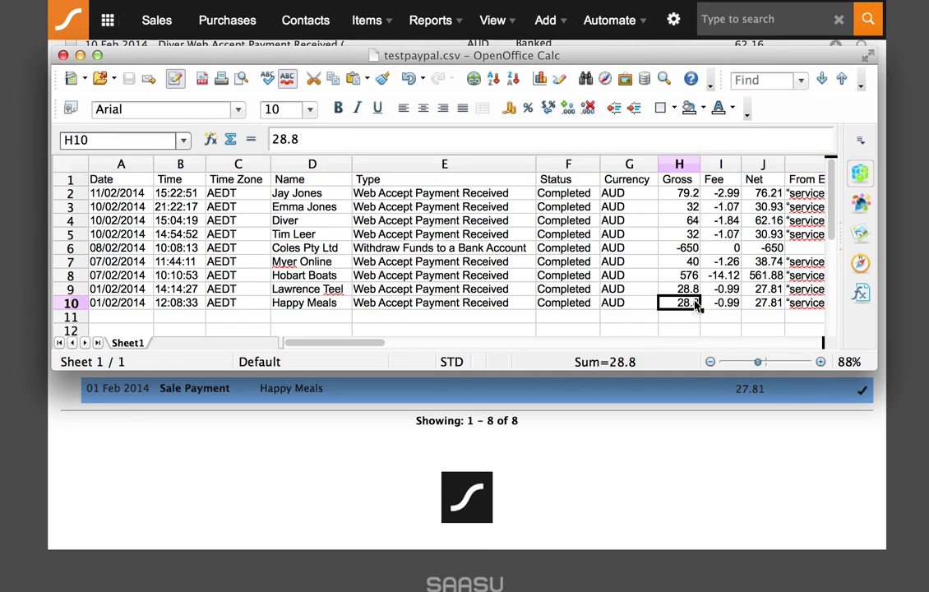
pyautogui.click(723, 290)
pyautogui.click(725, 304)
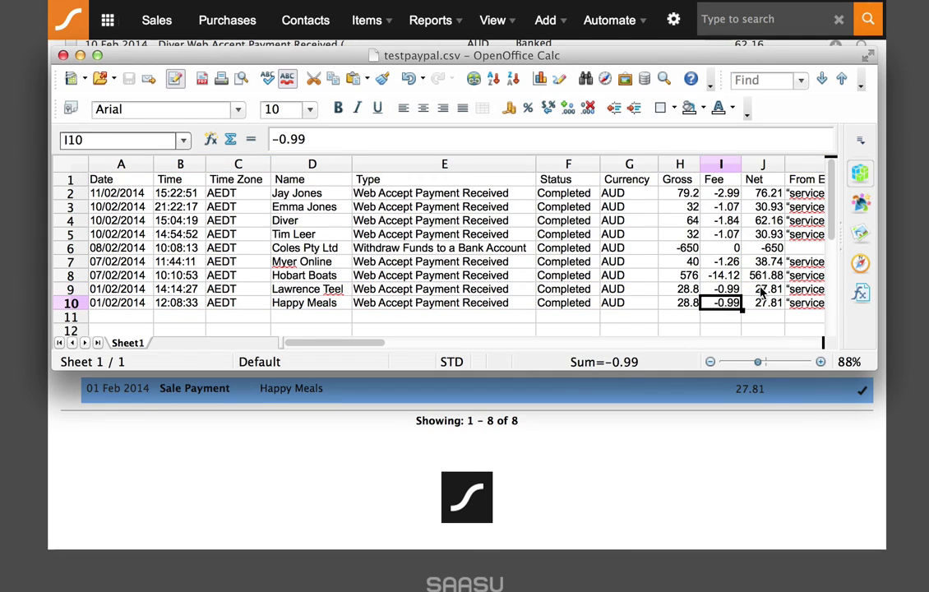
pyautogui.click(767, 289)
pyautogui.click(768, 304)
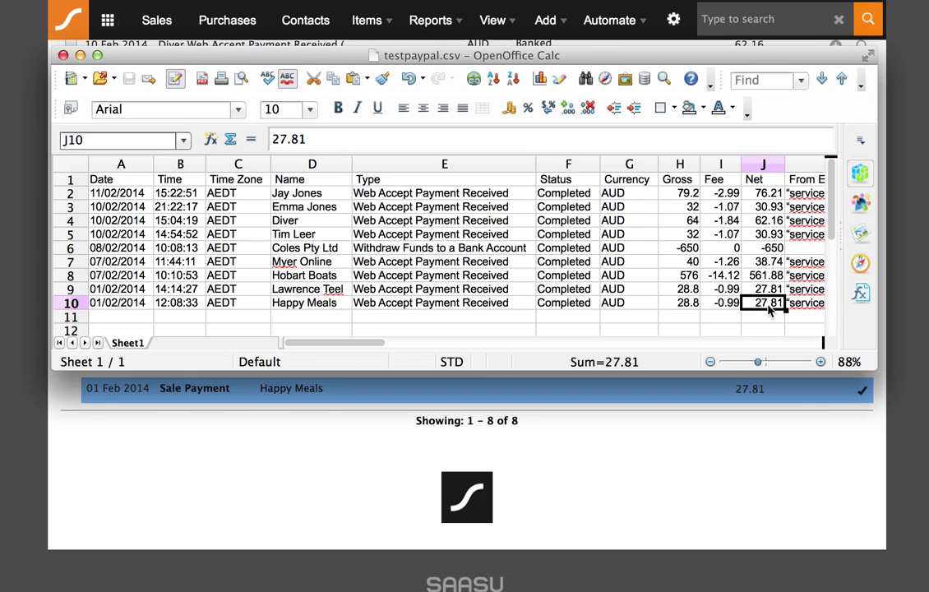
# Step: Switch back to the Saasu bank feed and set the Happy Meals transaction's deposit amount to 28.80
pyautogui.press('super+Tab')
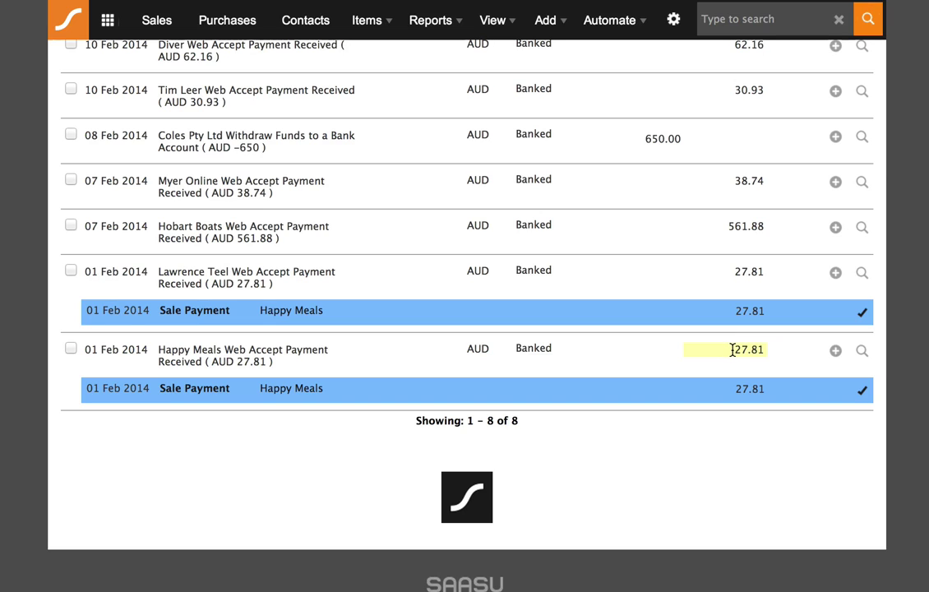
pyautogui.moveTo(732, 349); pyautogui.dragTo(763, 349)
pyautogui.press('BackSpace')
pyautogui.write('28.80')
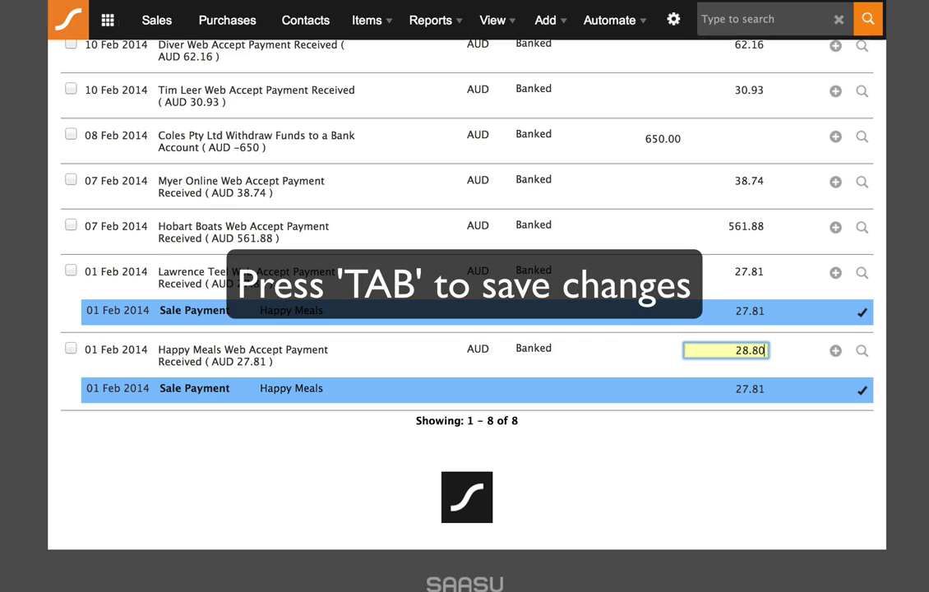
pyautogui.press('Tab')
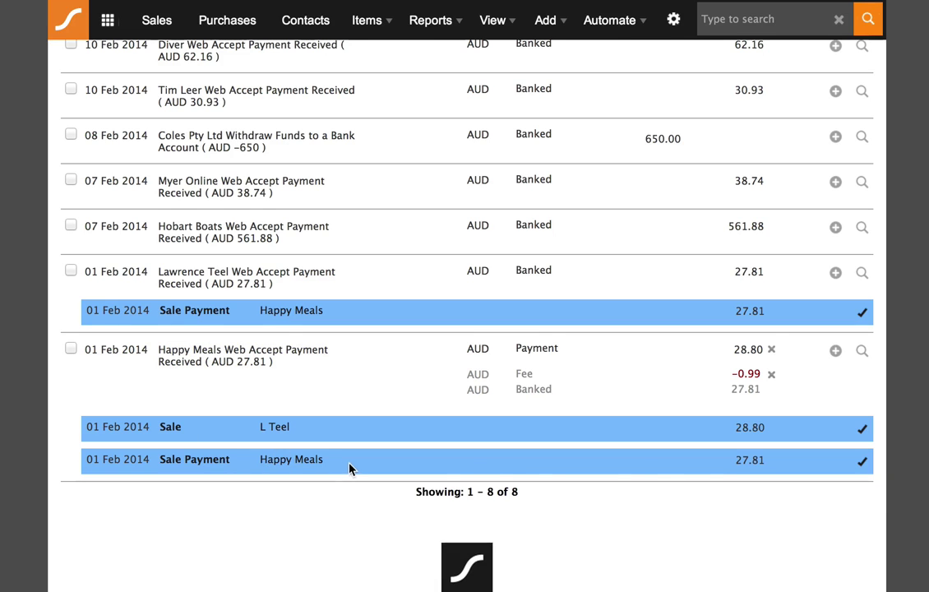
# Step: Search existing sale payments for the Happy Meals transaction and reconcile it against the 28.80 Happy Meals payment dated 01 Feb 2014
pyautogui.scroll(-2, 753, 494)
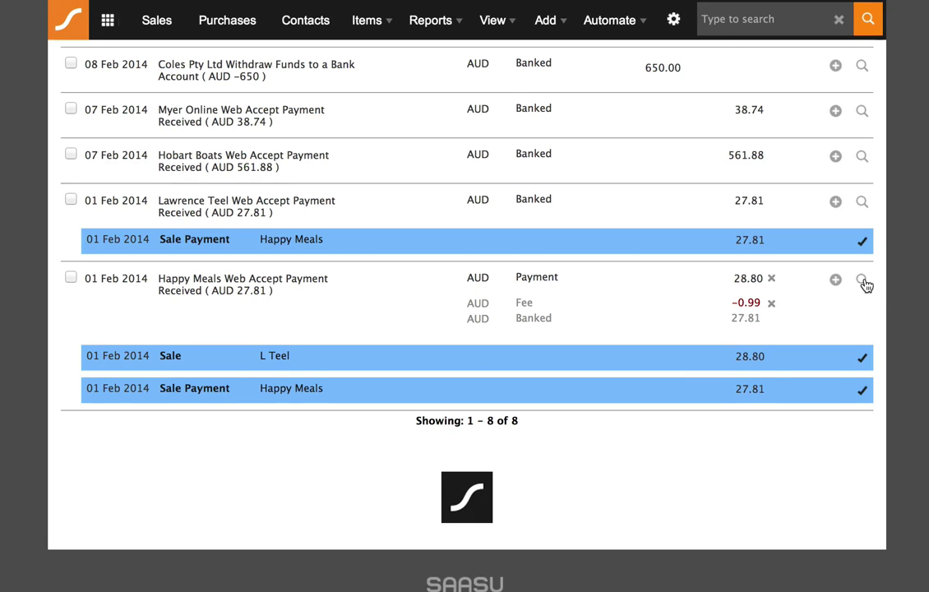
pyautogui.click(862, 281)
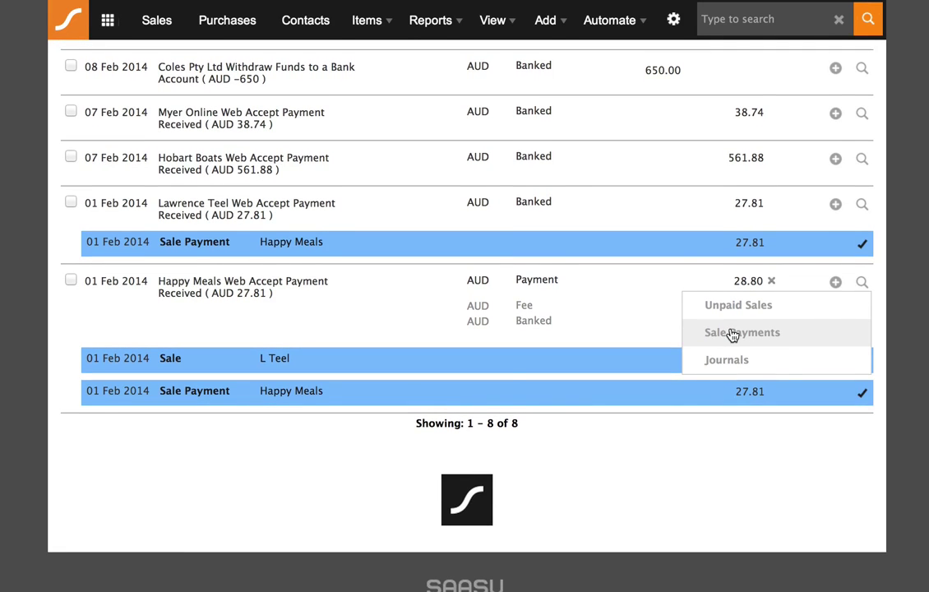
pyautogui.click(731, 335)
pyautogui.scroll(-3, 723, 333)
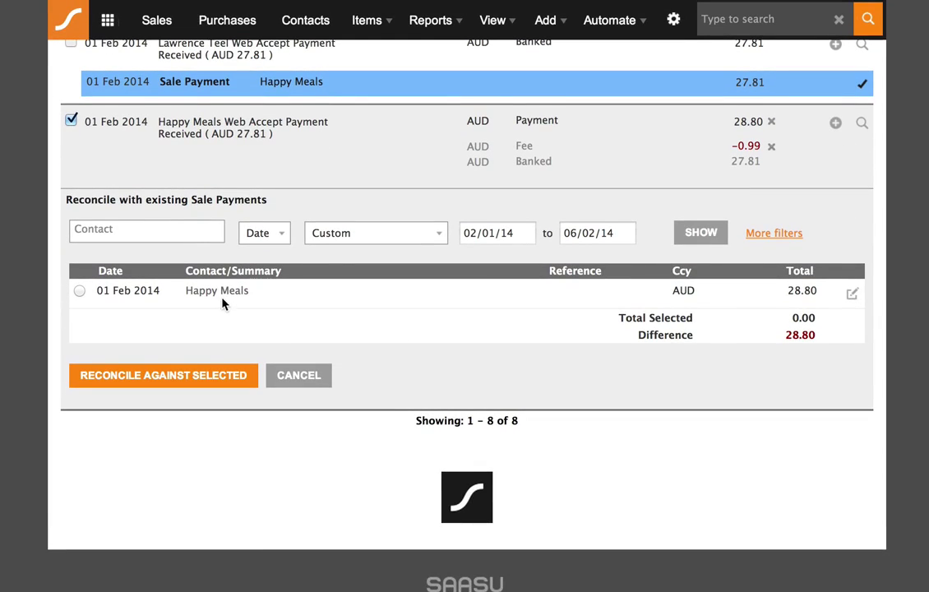
pyautogui.click(78, 292)
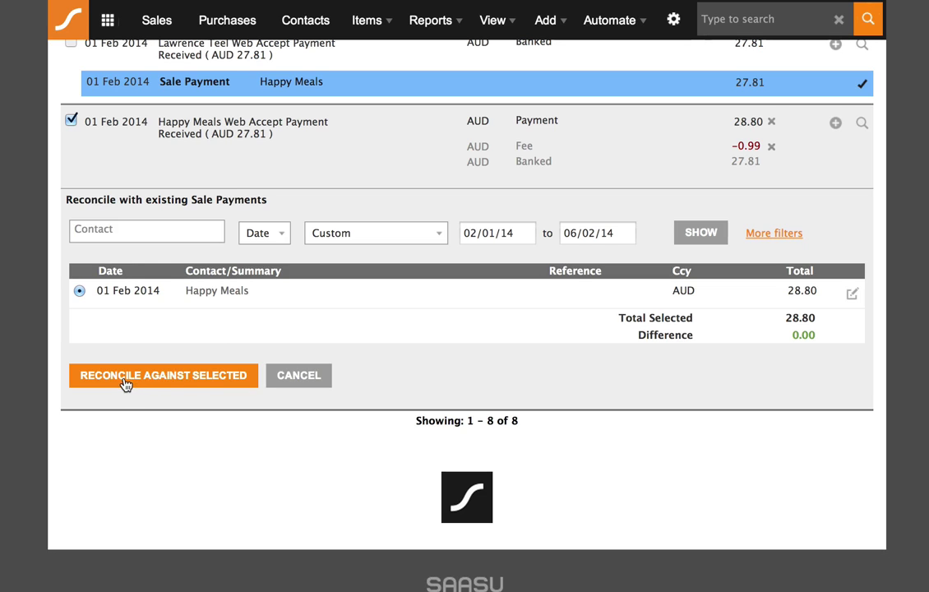
pyautogui.click(194, 379)
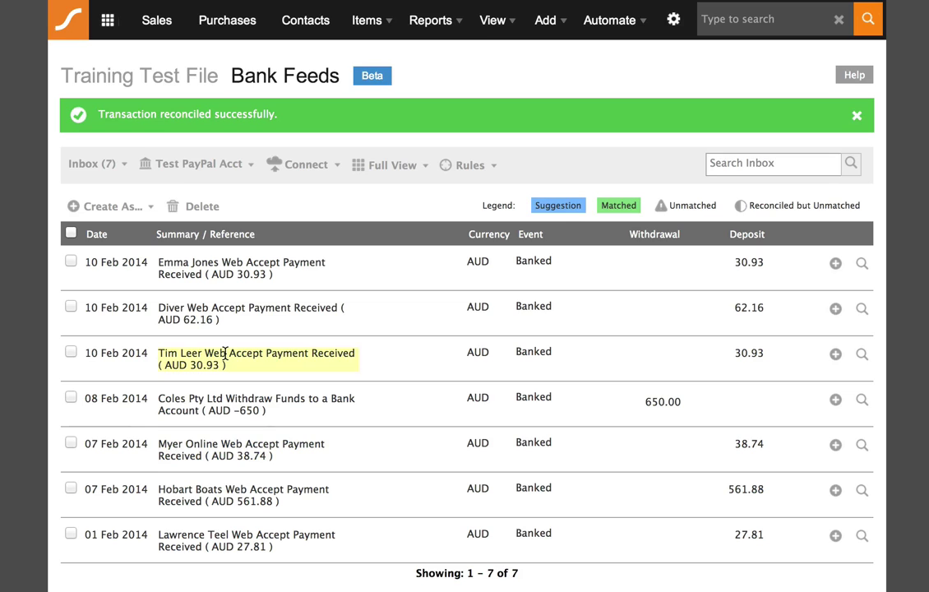
# Step: Check the bank feed's inbox view options and review the totals and payments of the unpaid 28.80 invoice dated 01/02/14
pyautogui.click(86, 166)
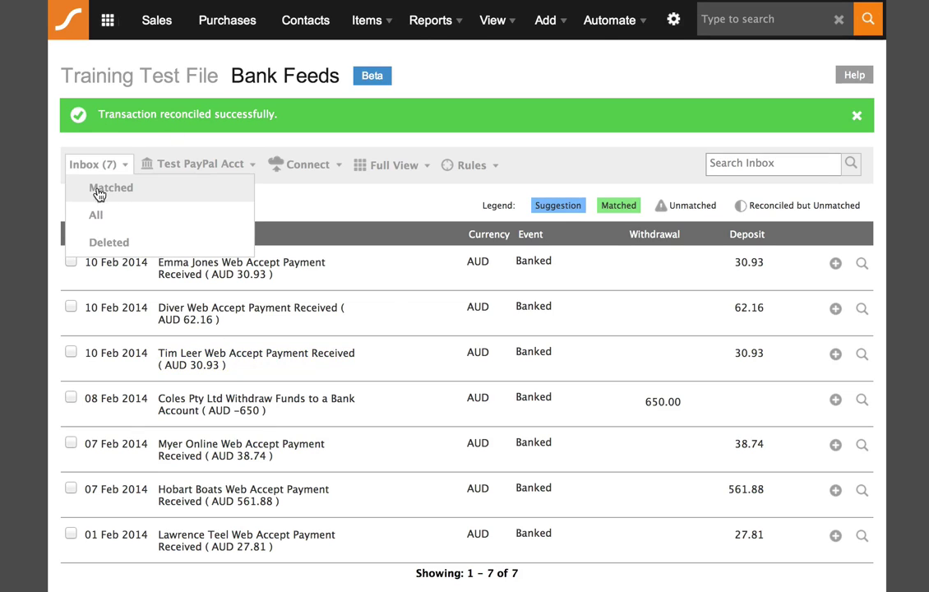
pyautogui.click(315, 202)
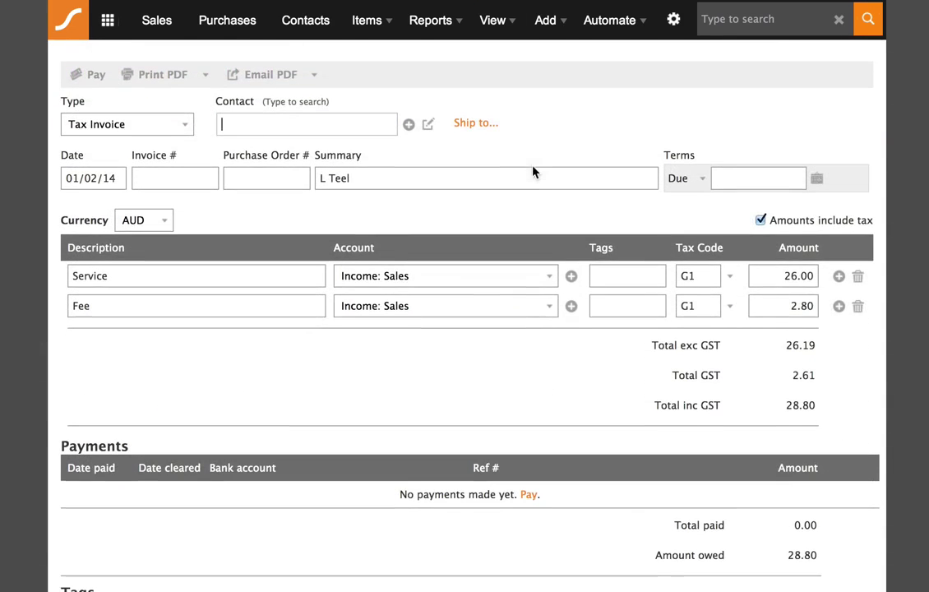
pyautogui.scroll(-2, 533, 171)
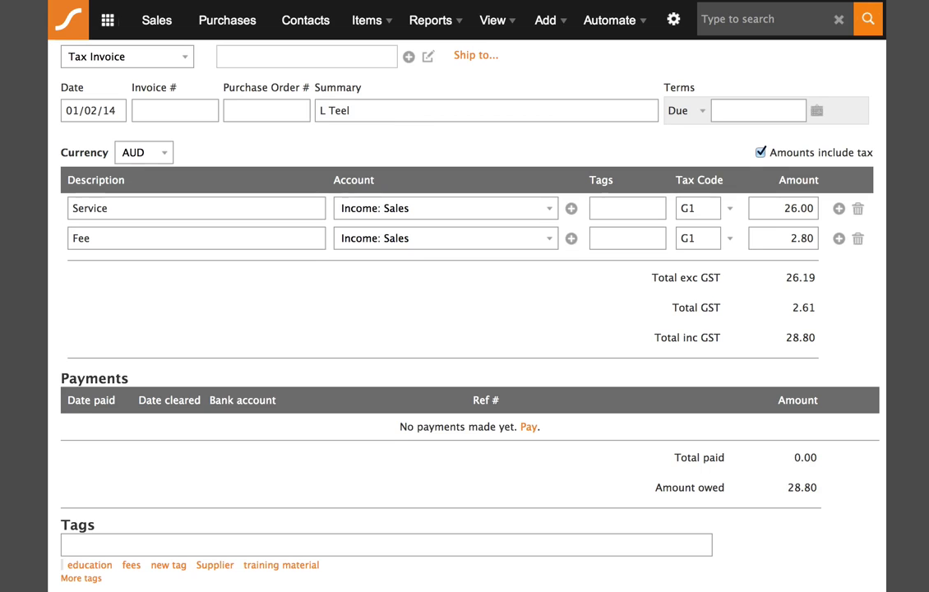
# Step: Finish reviewing the unpaid invoice, return to the bank feed and set the remaining 01 Feb 2014 transaction's deposit amount to 28.80
pyautogui.scroll(-1, 791, 330)
pyautogui.scroll(-1, 791, 331)
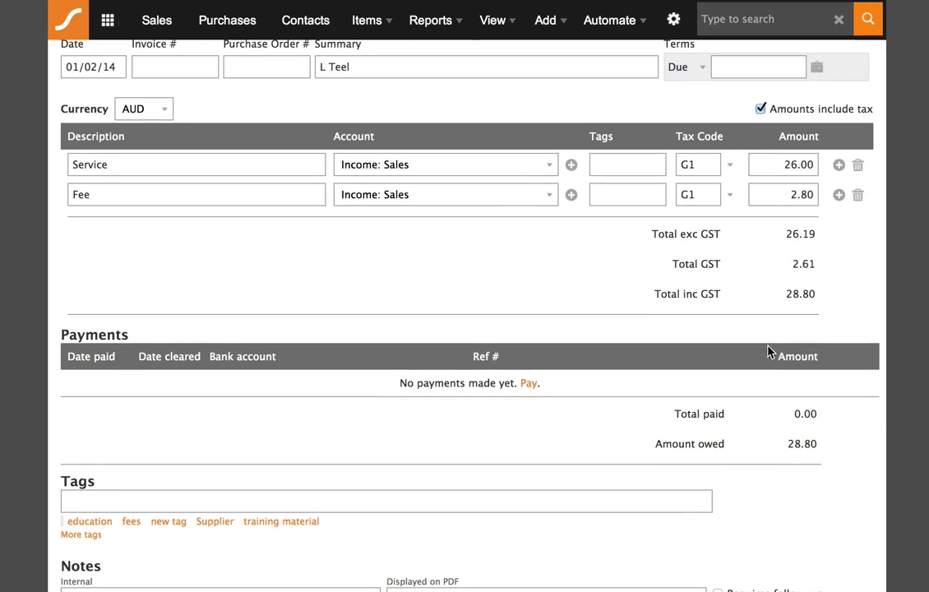
pyautogui.scroll(-1, 512, 284)
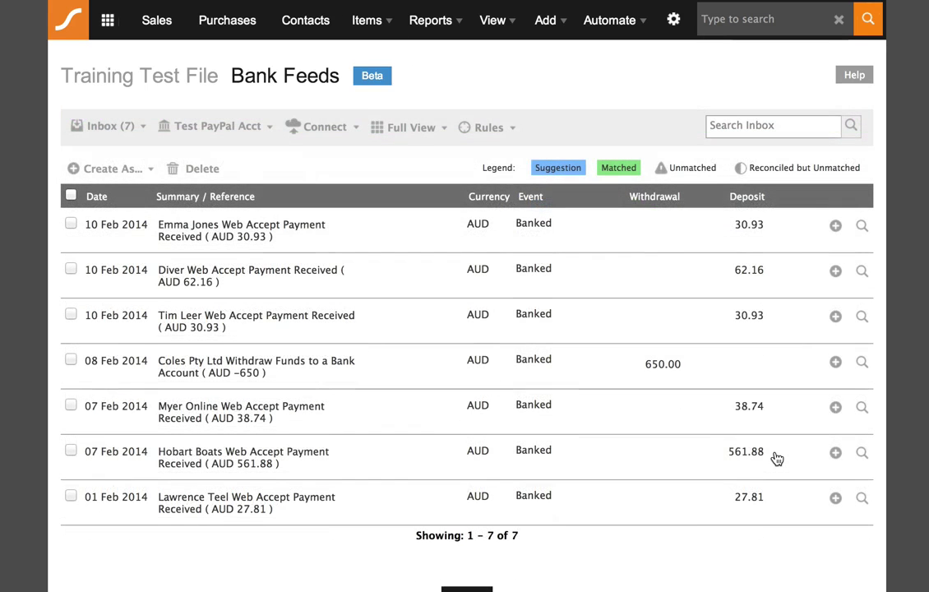
pyautogui.scroll(-3, 774, 457)
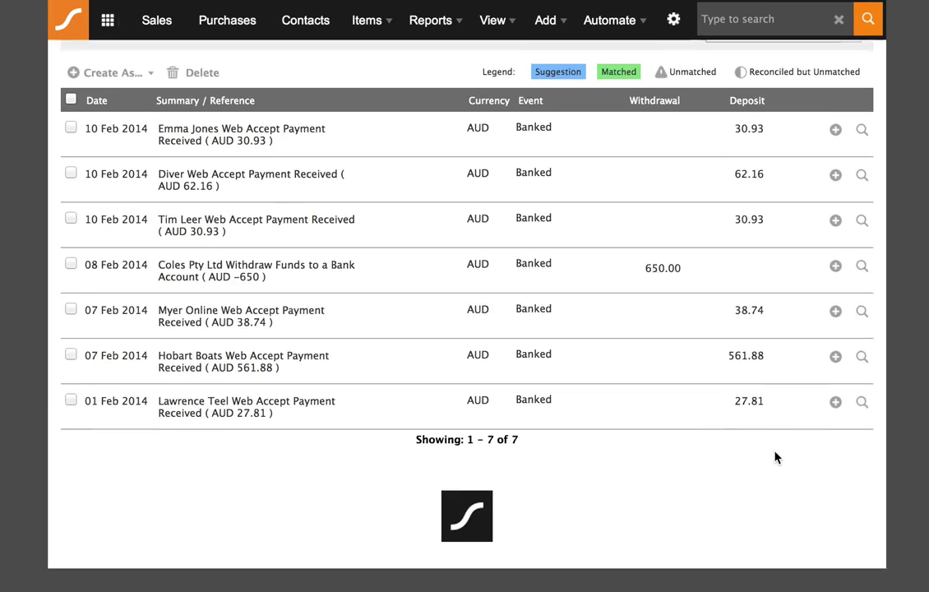
pyautogui.scroll(-1, 775, 457)
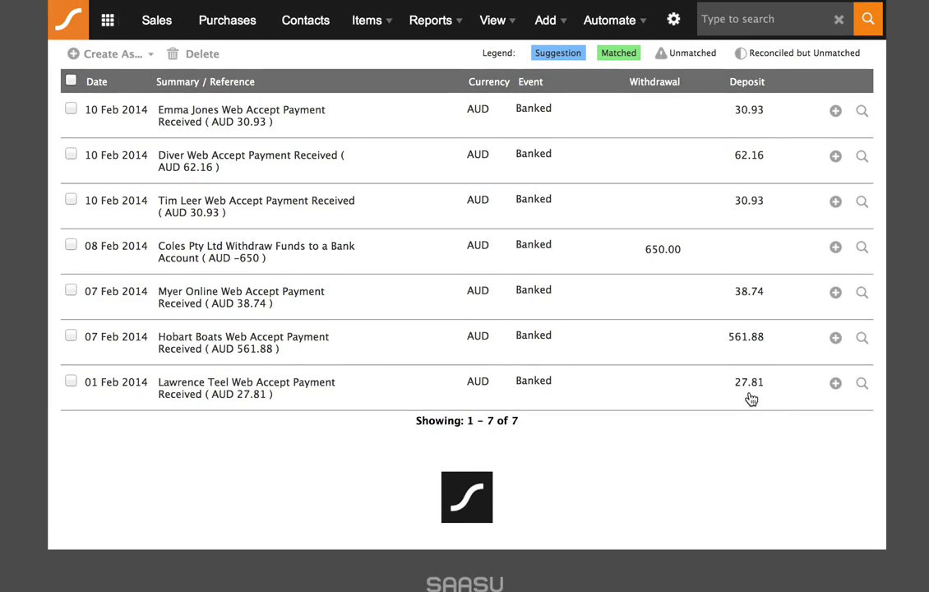
pyautogui.moveTo(735, 382); pyautogui.dragTo(760, 381)
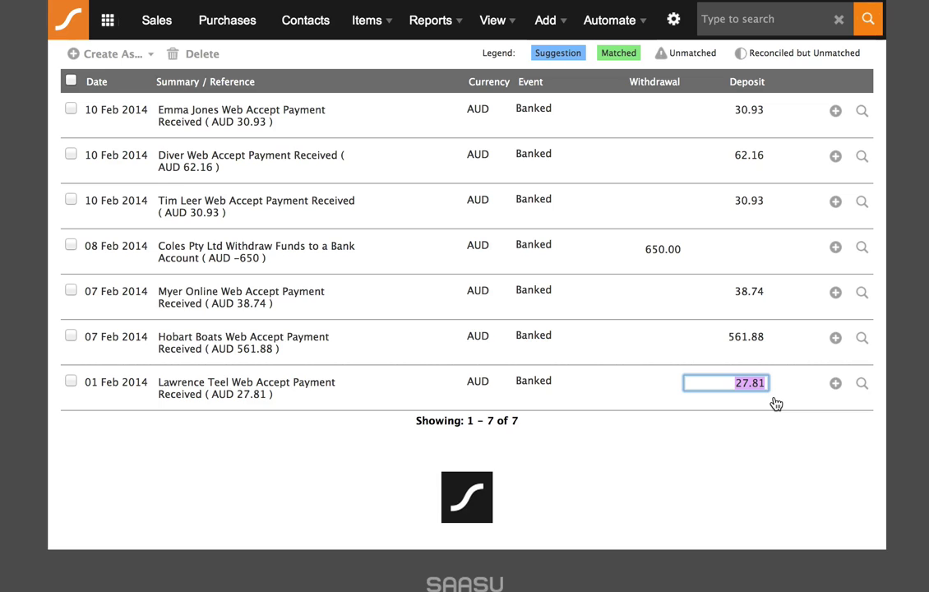
pyautogui.write('28.80')
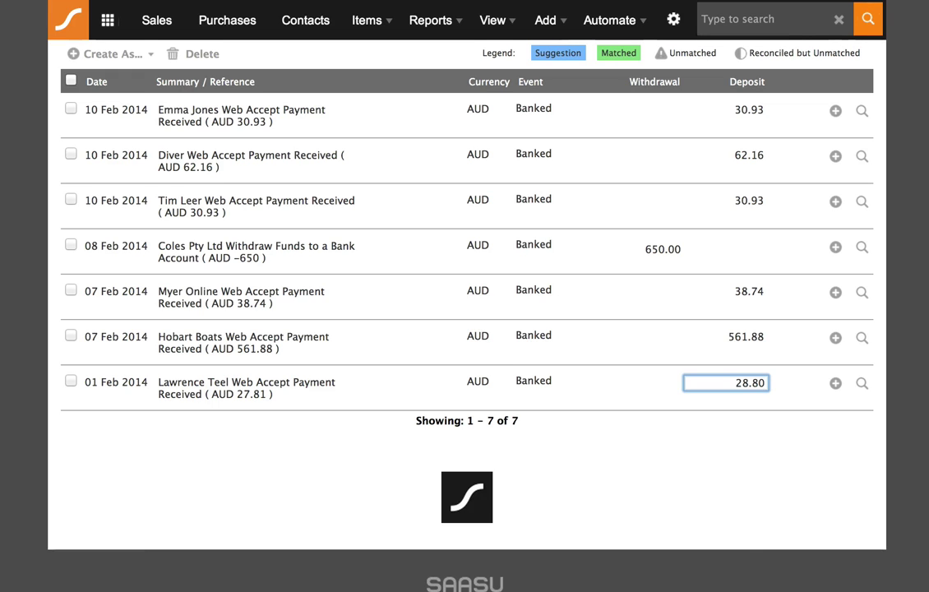
pyautogui.press('Return')
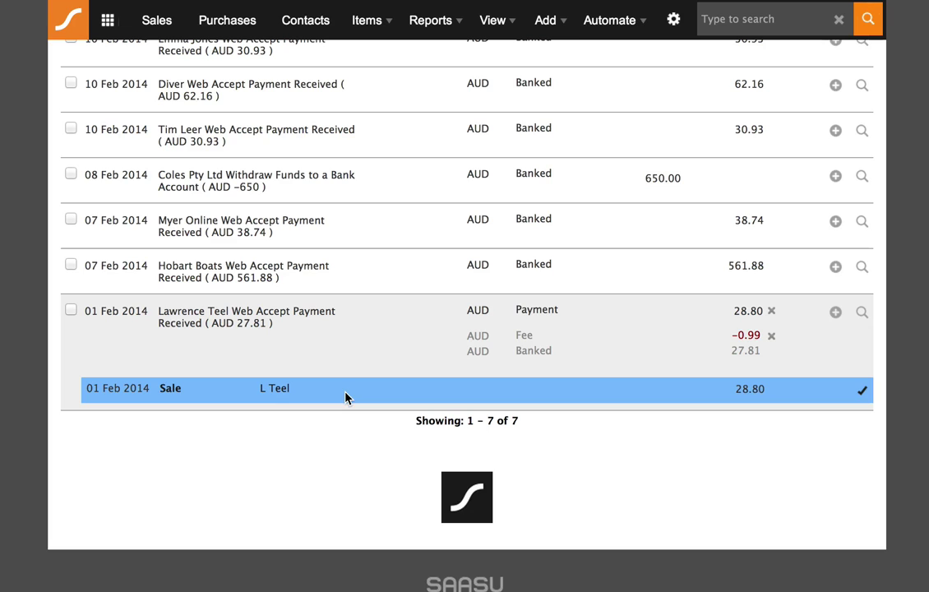
# Step: Match the 01 Feb 2014 transaction to its suggested 28.80 sale
pyautogui.moveTo(255, 393); pyautogui.dragTo(295, 388)
pyautogui.click(295, 389)
pyautogui.click(862, 392)
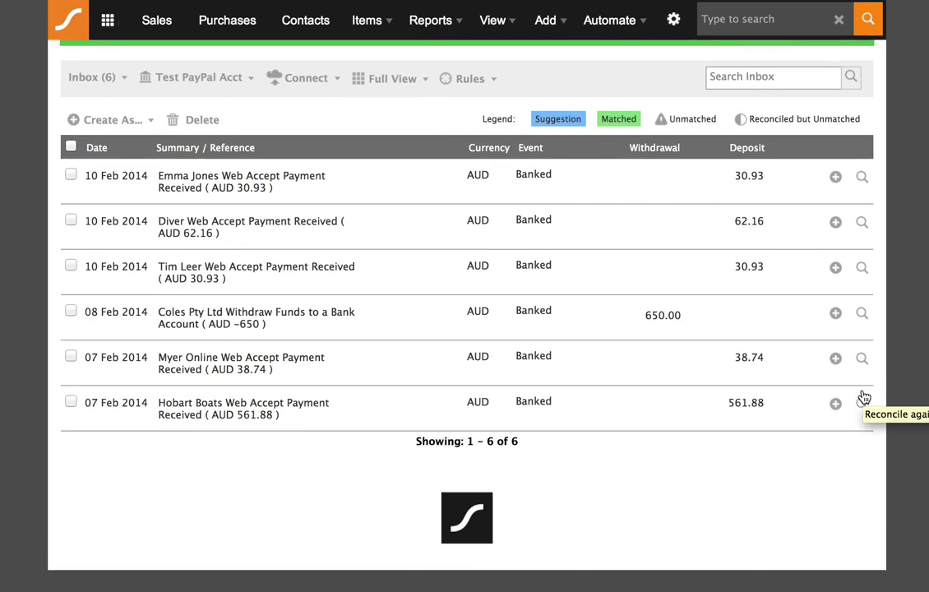
# Step: Check the inbox view options, review the payments on the 28.80 invoice dated 01/02/14 and open its Test PayPal Acct payment
pyautogui.scroll(2, 628, 436)
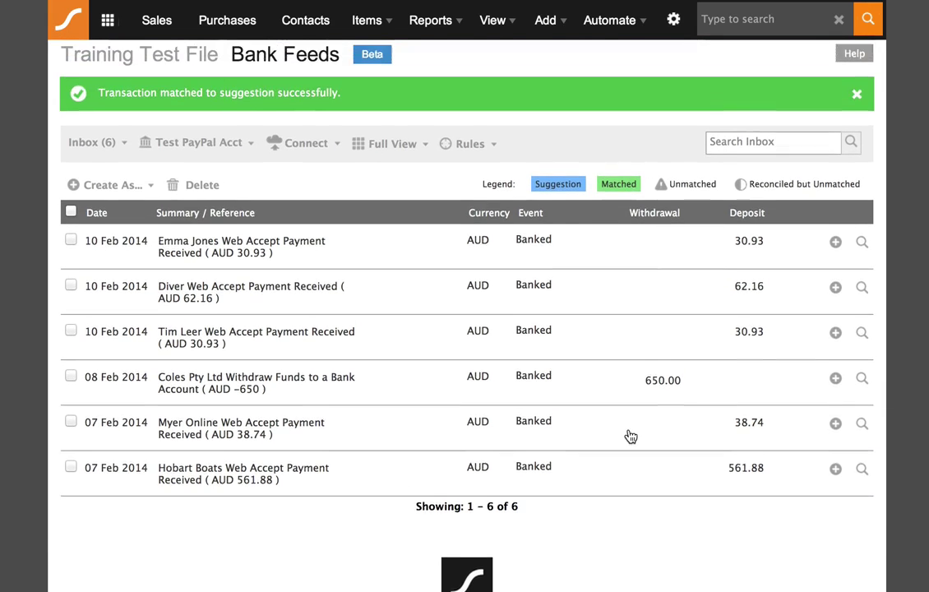
pyautogui.click(97, 165)
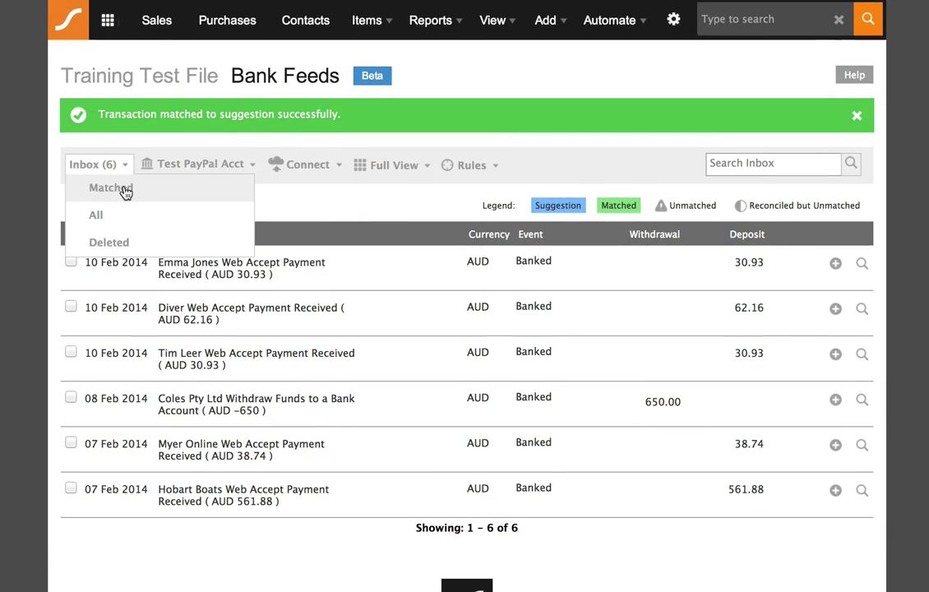
pyautogui.click(300, 209)
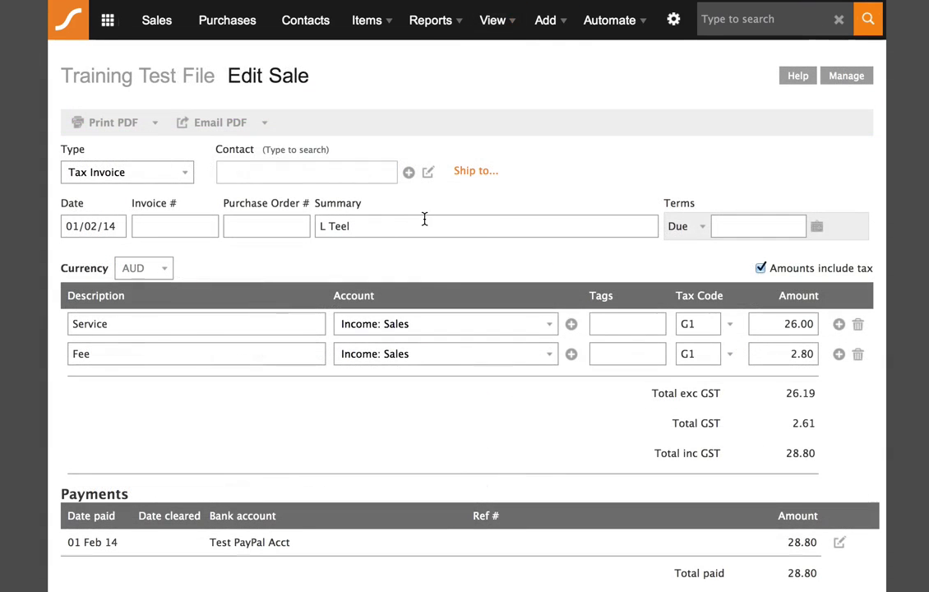
pyautogui.scroll(-5, 401, 222)
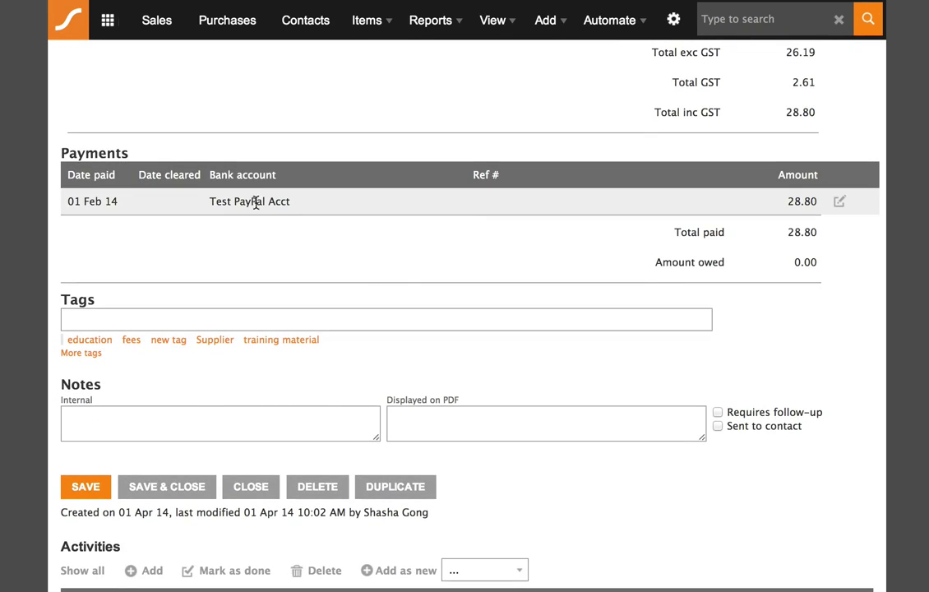
pyautogui.click(839, 205)
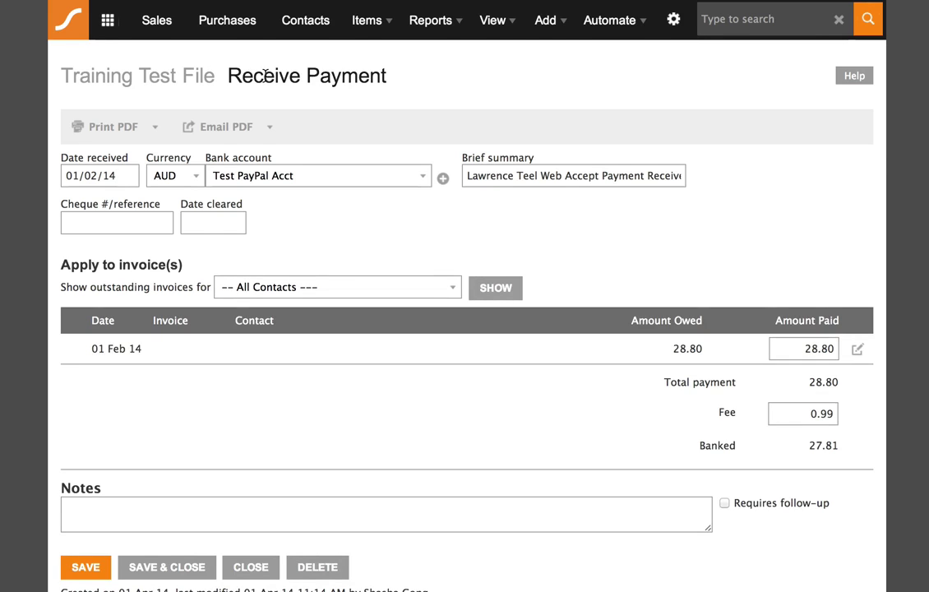
# Step: Review the total payment, fee and banked amounts of the payment received on 01/02/14
pyautogui.scroll(-2, 476, 90)
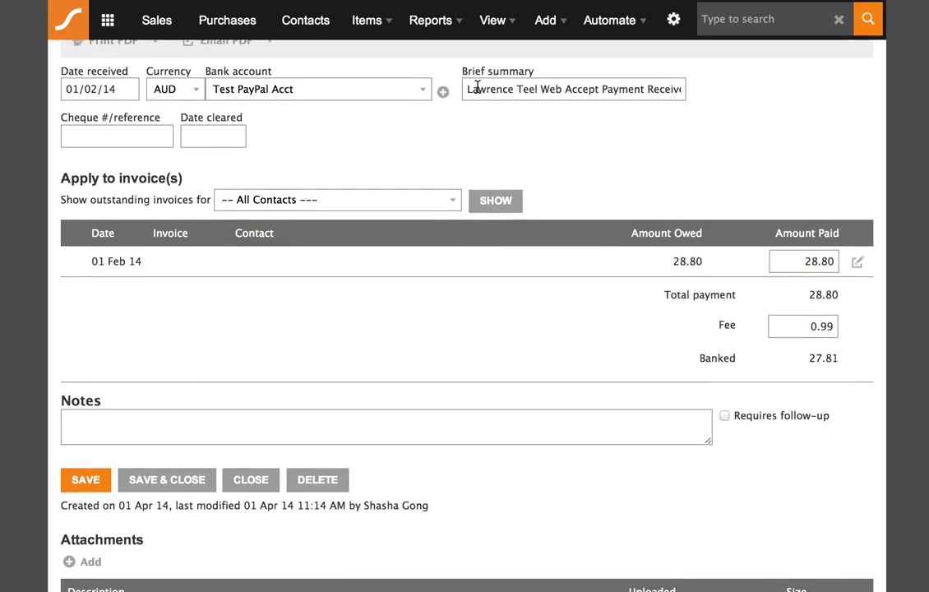
pyautogui.scroll(-1, 476, 99)
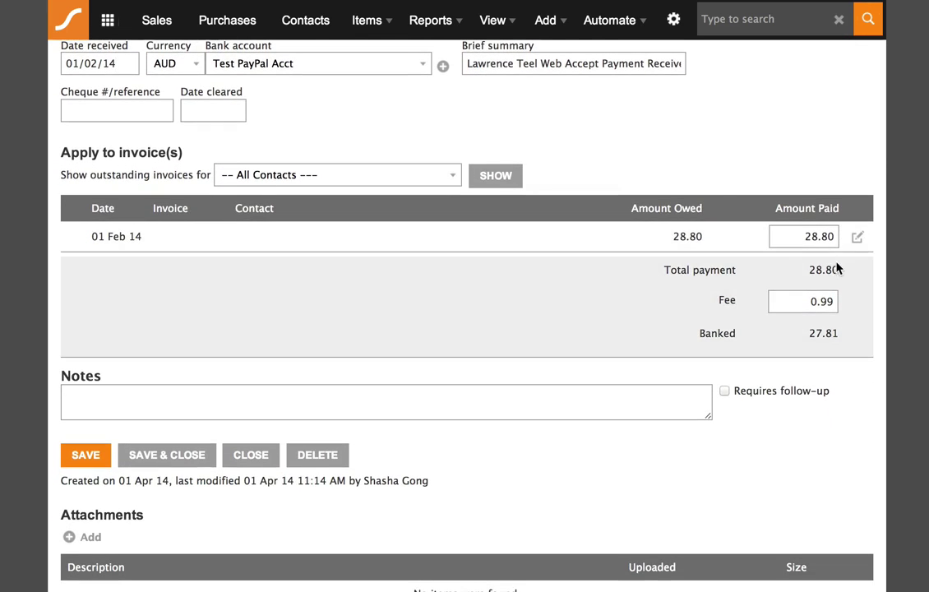
pyautogui.click(802, 302)
pyautogui.moveTo(812, 332); pyautogui.dragTo(838, 332)
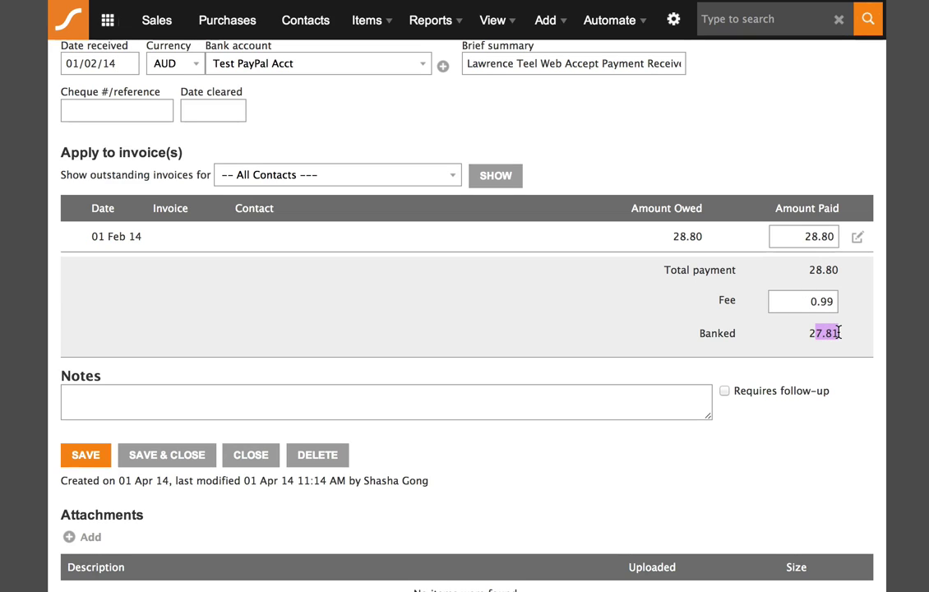
pyautogui.click(839, 332)
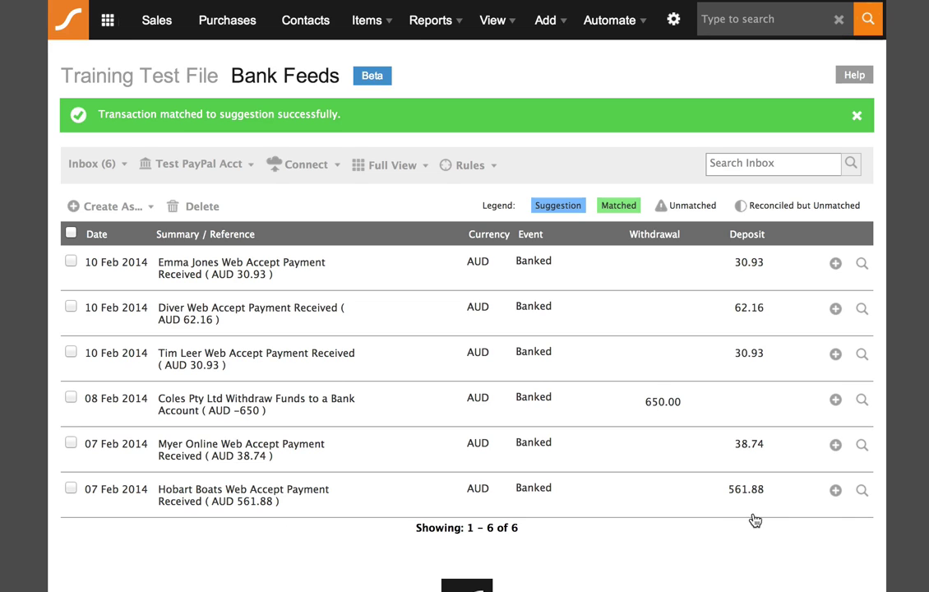
# Step: Switch to testpaypal.csv in OpenOffice Calc and compare the gross, fee and net amounts of the Hobart Boats transaction in row 8
pyautogui.click(836, 493)
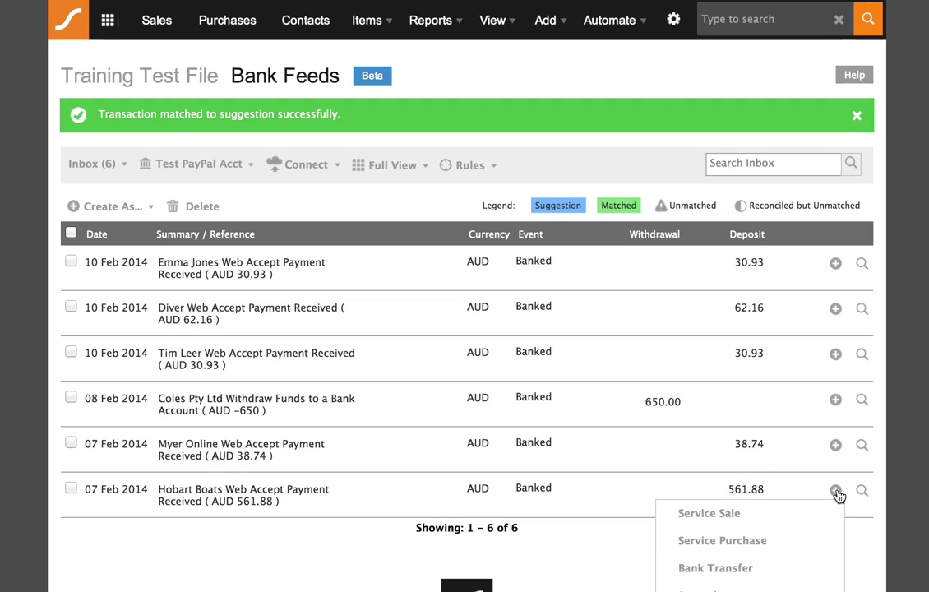
pyautogui.click(855, 533)
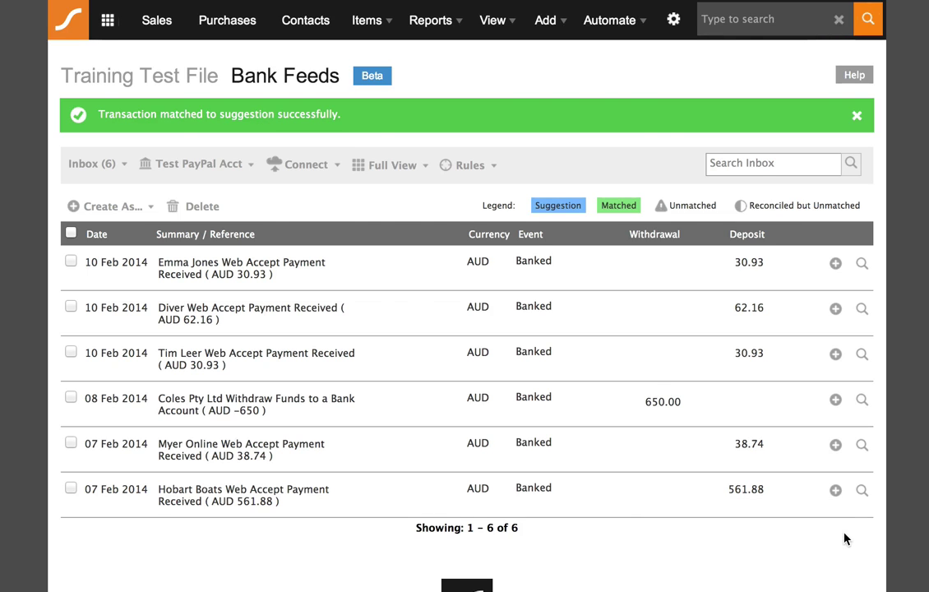
pyautogui.press('super+Tab')
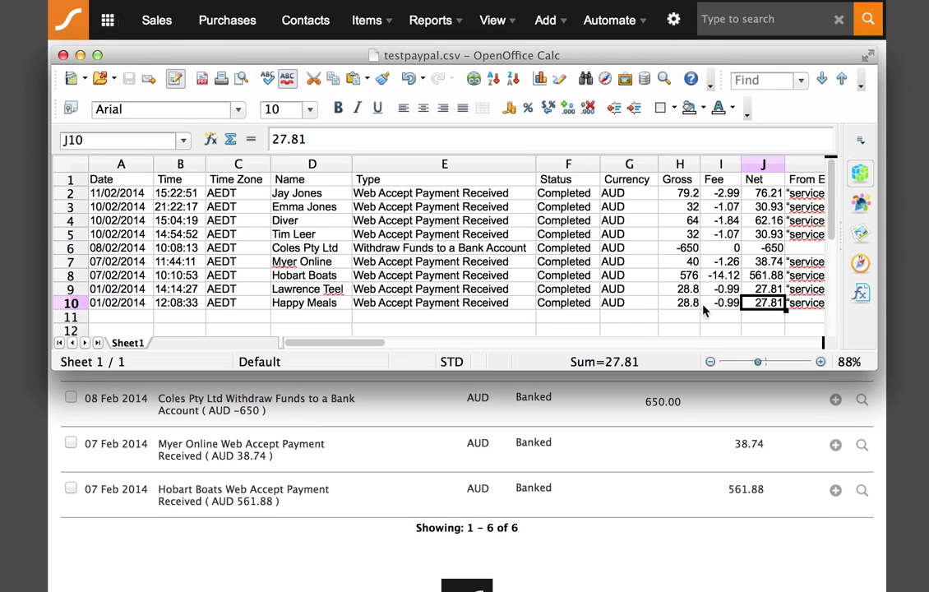
pyautogui.click(680, 278)
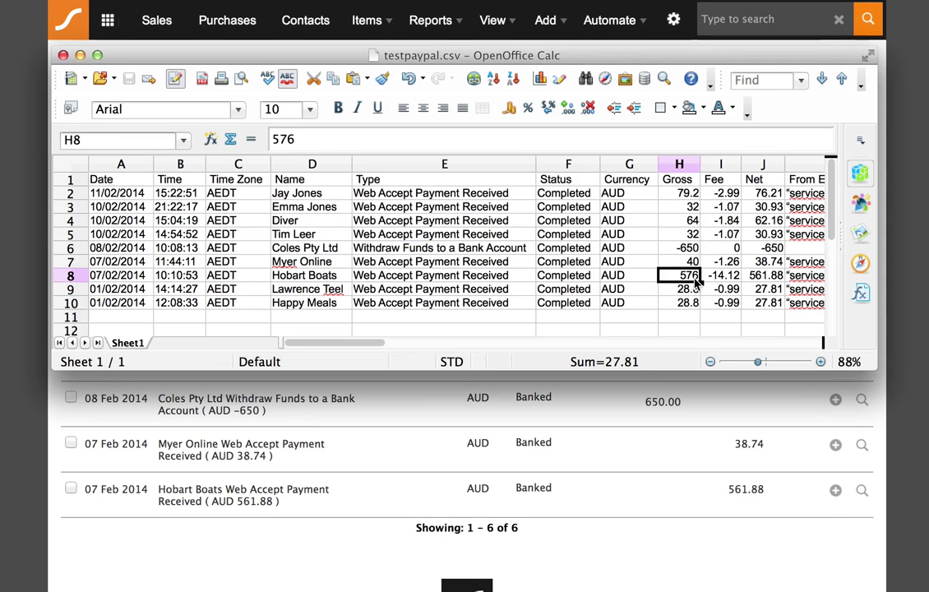
pyautogui.click(763, 279)
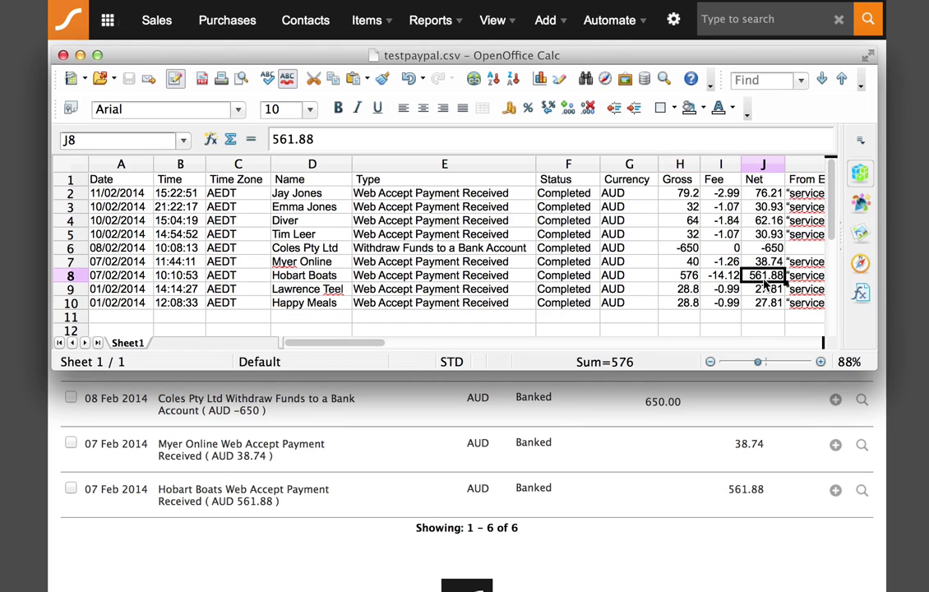
pyautogui.click(723, 276)
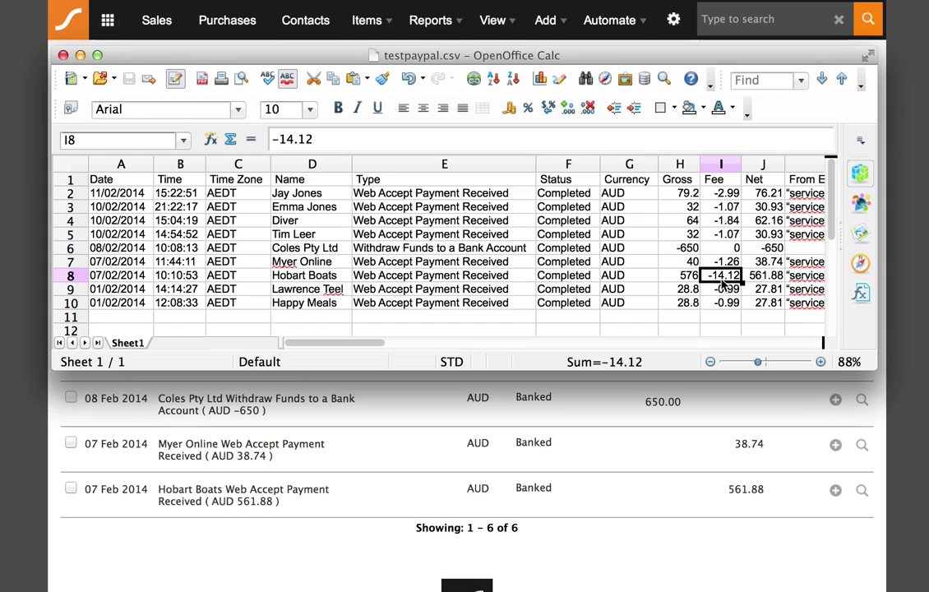
pyautogui.click(684, 280)
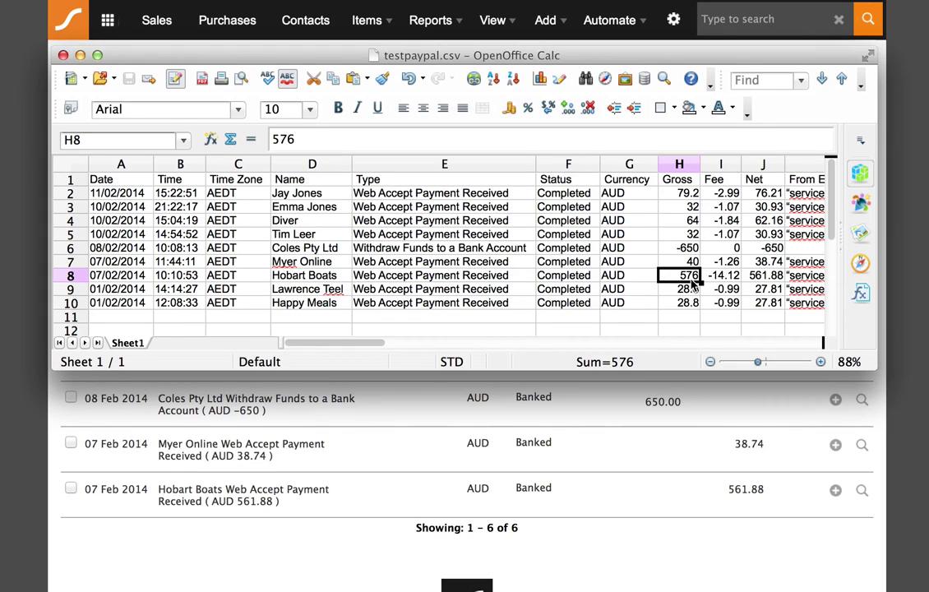
# Step: Switch back to the Saasu bank feed and set the Hobart Boats transaction's deposit amount to 576.00
pyautogui.click(723, 428)
pyautogui.click(734, 489)
pyautogui.moveTo(734, 488); pyautogui.dragTo(764, 487)
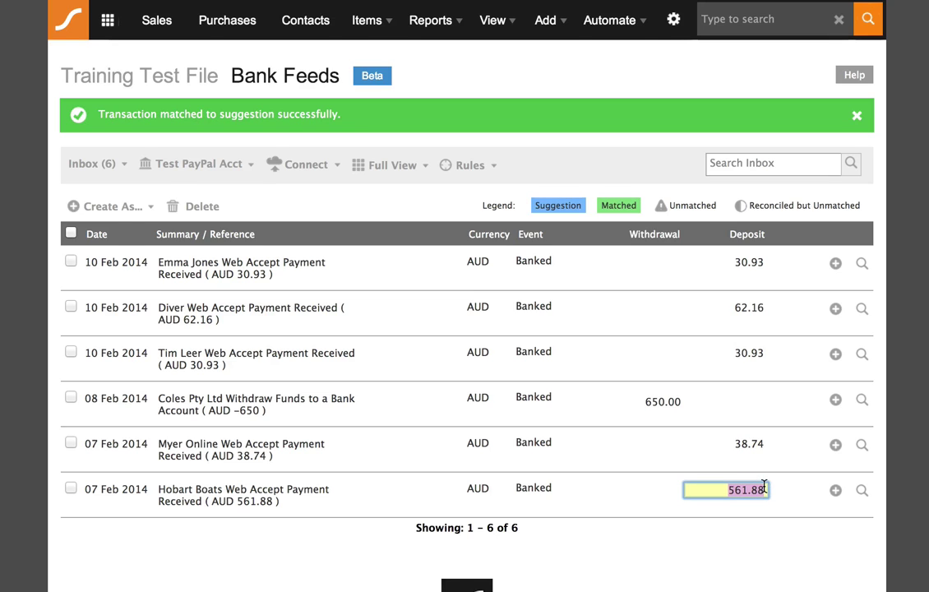
pyautogui.write('576.00')
pyautogui.press('Return')
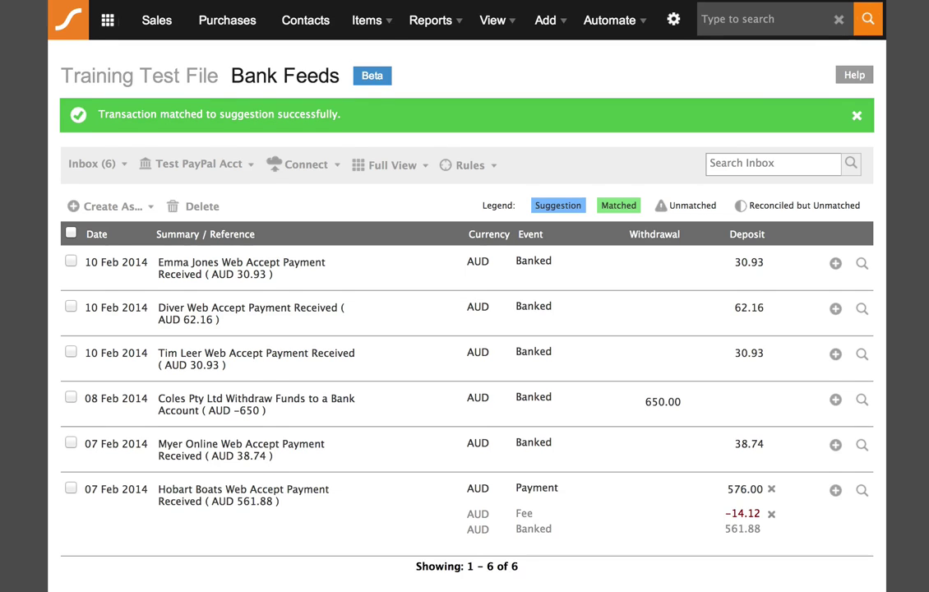
# Step: Check the Hobart Boats fee and banked amounts against row 8 of testpaypal.csv in OpenOffice Calc, and return to Saasu
pyautogui.scroll(-1, 765, 491)
pyautogui.scroll(1, 766, 491)
pyautogui.press('super+Tab')
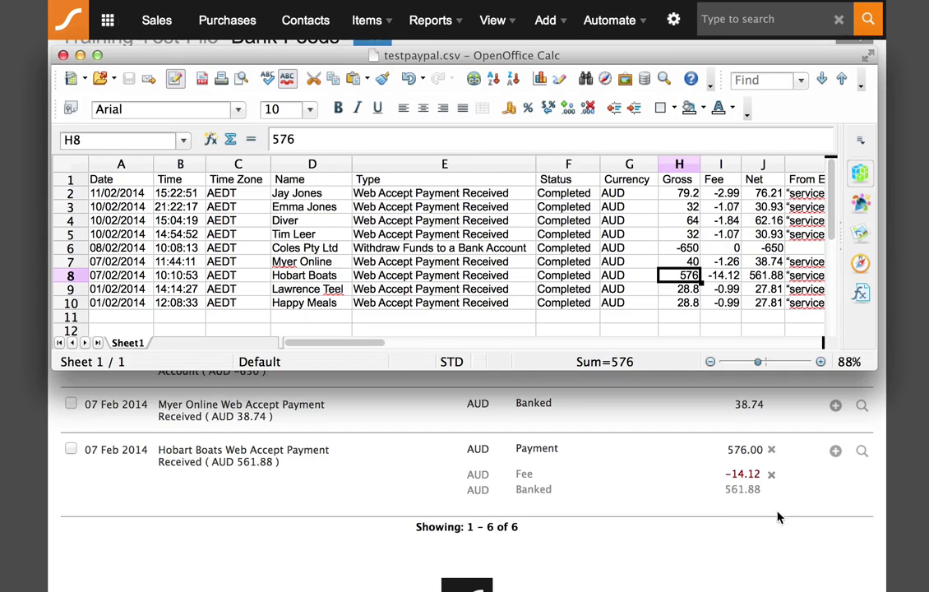
pyautogui.click(769, 277)
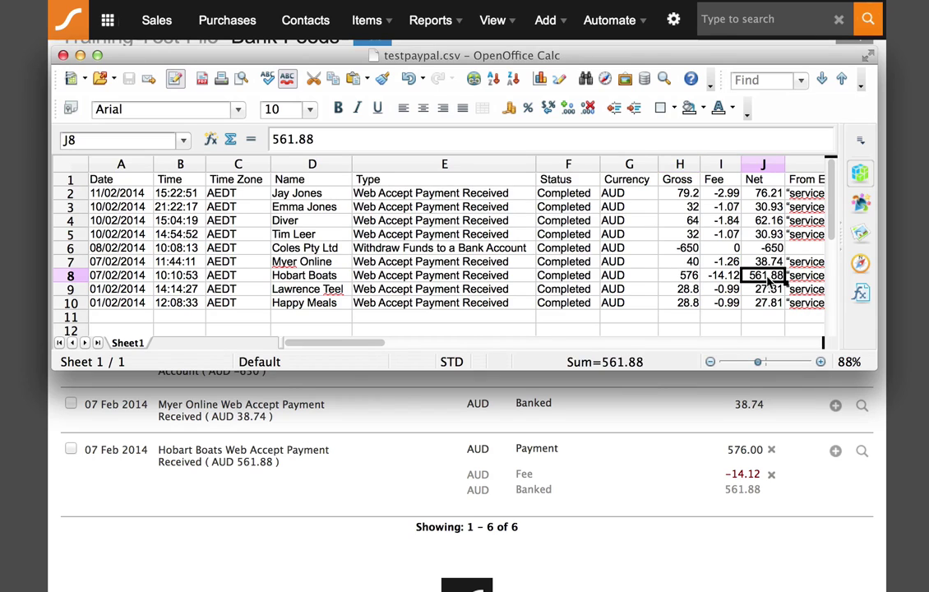
pyautogui.click(728, 278)
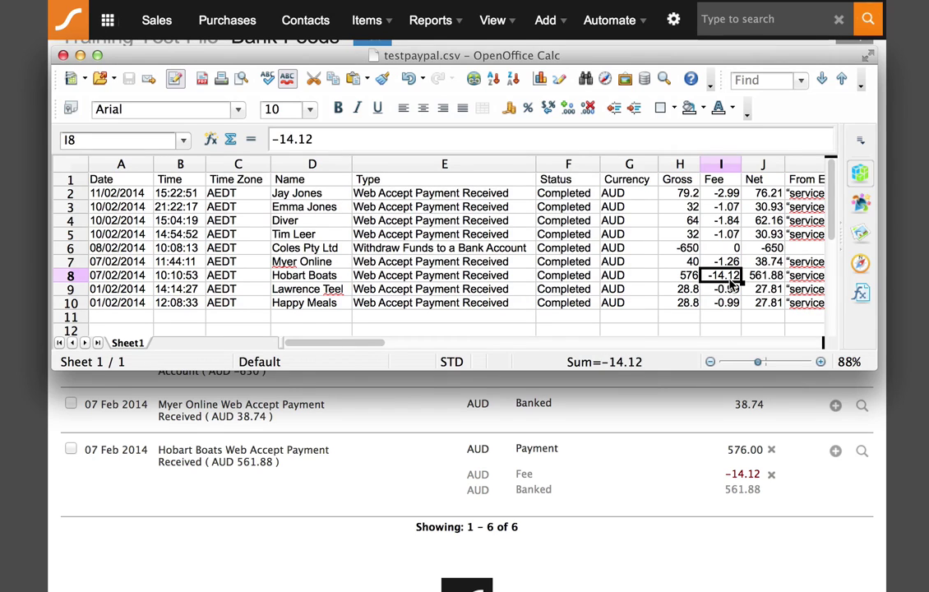
pyautogui.press('super+Tab')
# Step: Start a service sale with payment for the Hobart Boats transaction and assign it to the Income: Sales account
pyautogui.scroll(1, 818, 428)
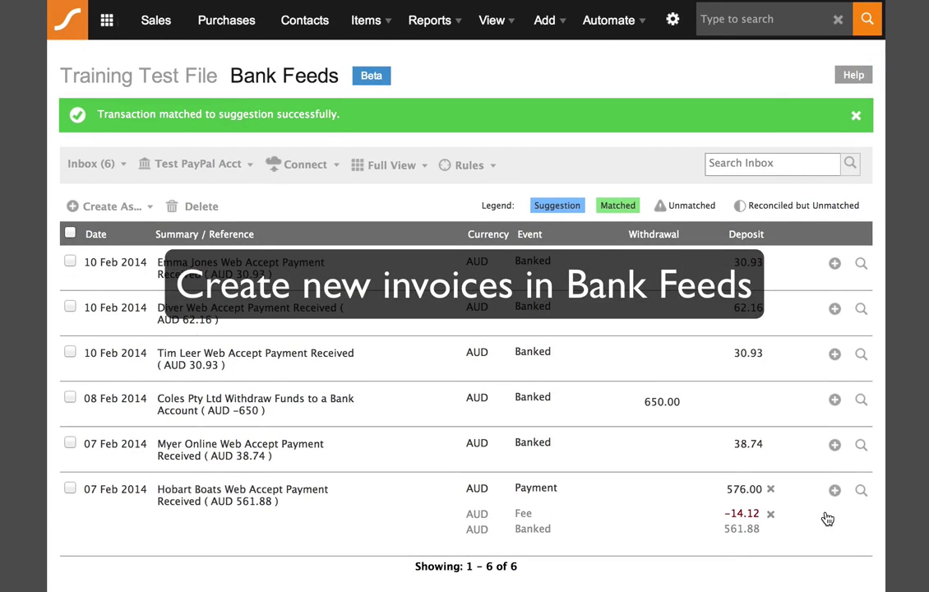
pyautogui.scroll(-3, 826, 516)
pyautogui.scroll(-1, 826, 516)
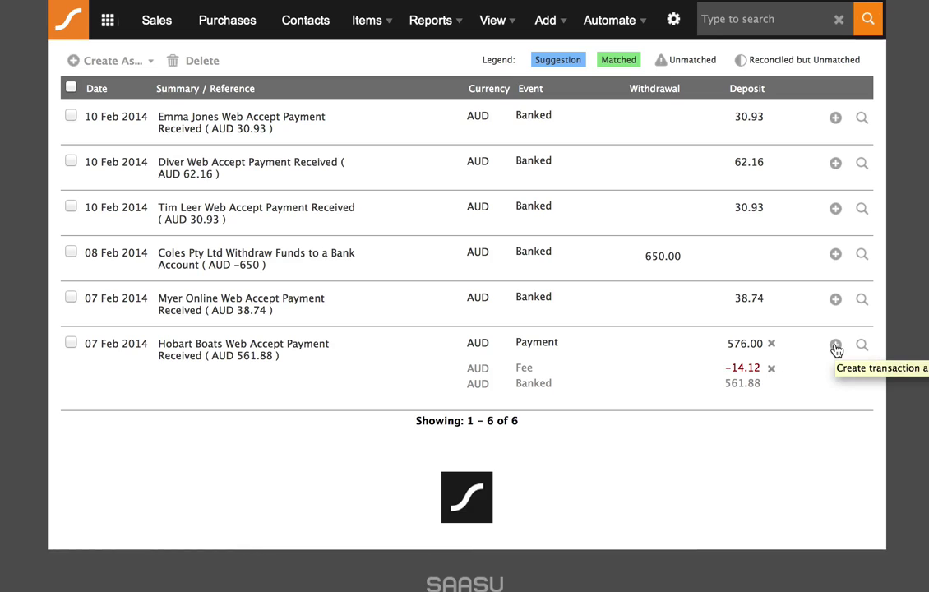
pyautogui.click(835, 346)
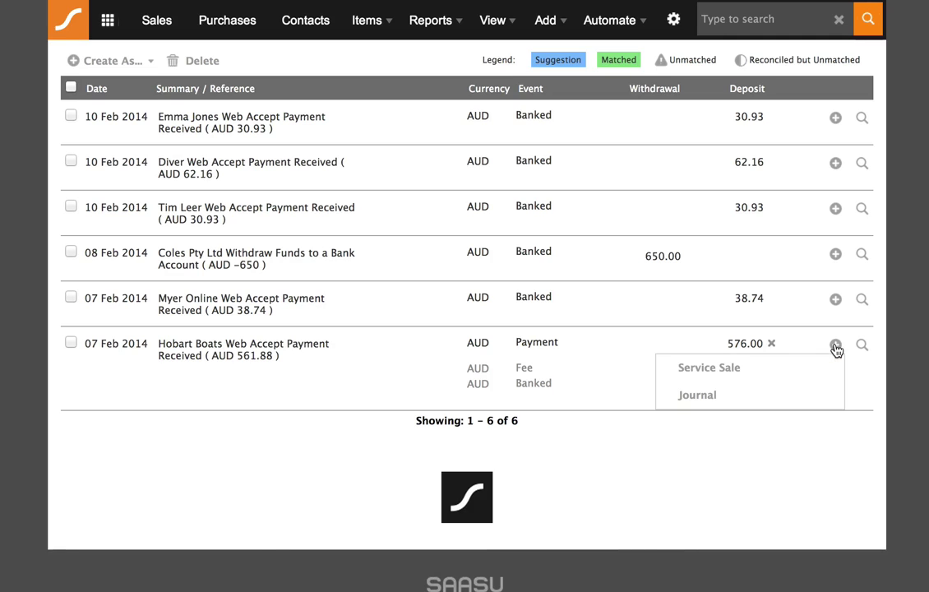
pyautogui.click(705, 372)
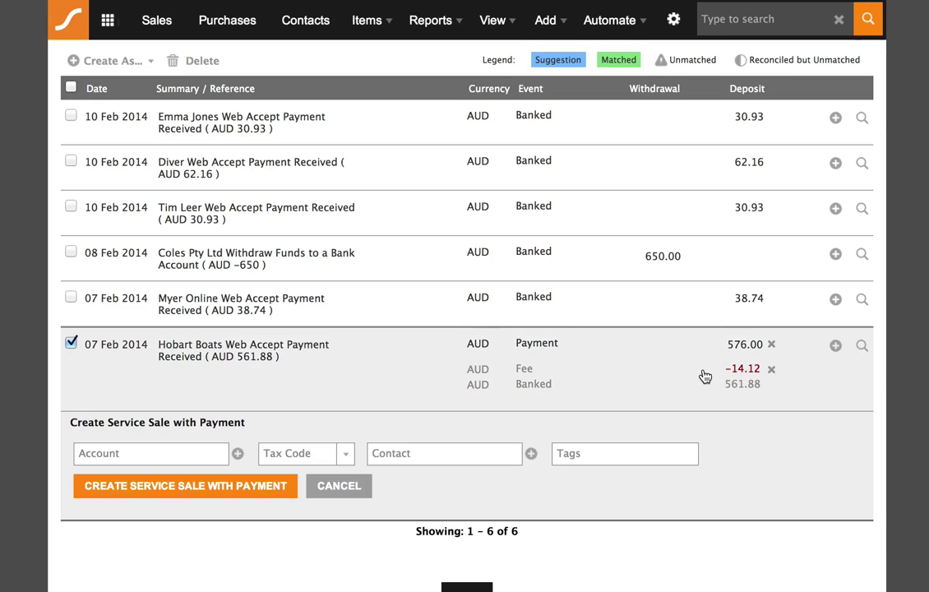
pyautogui.click(197, 450)
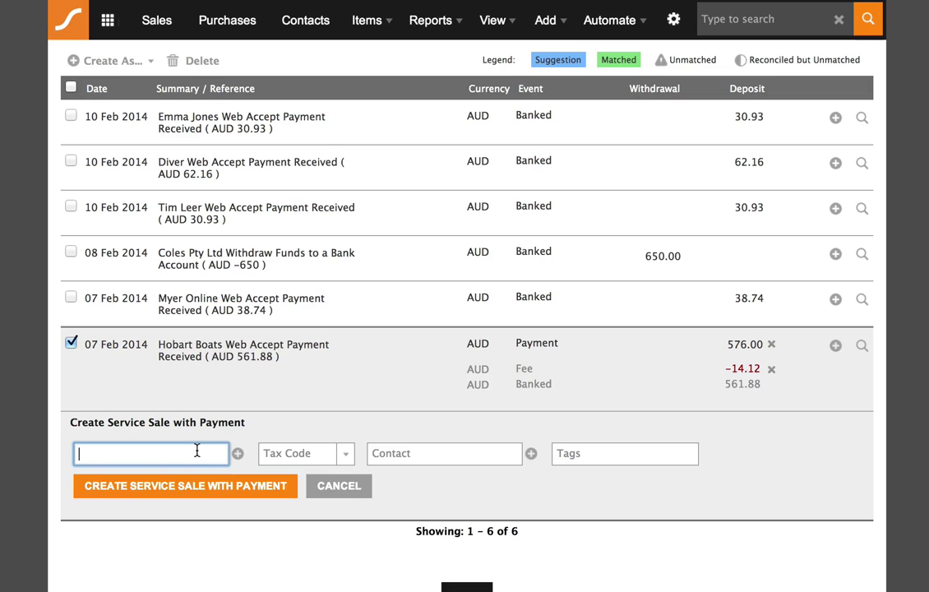
pyautogui.write('income')
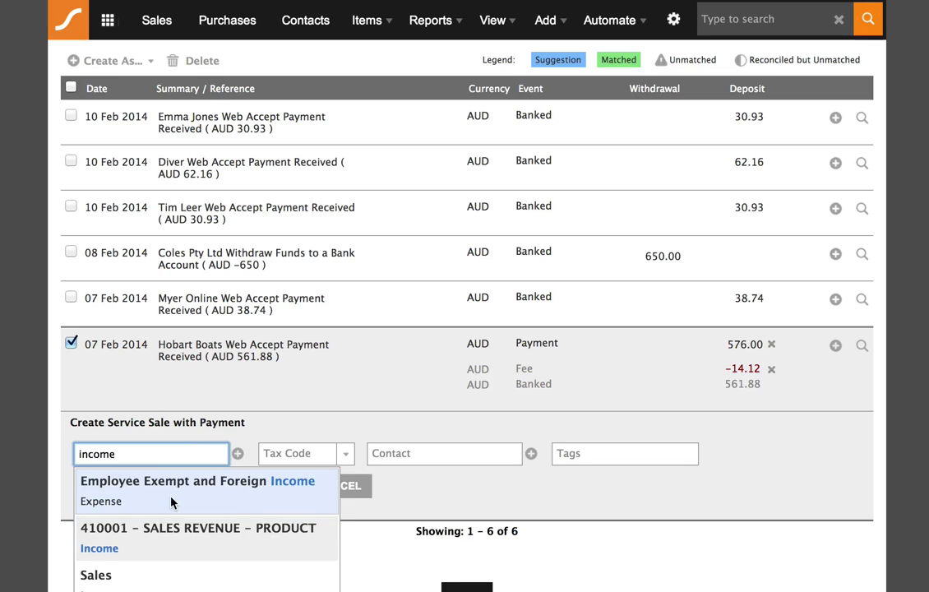
pyautogui.click(176, 580)
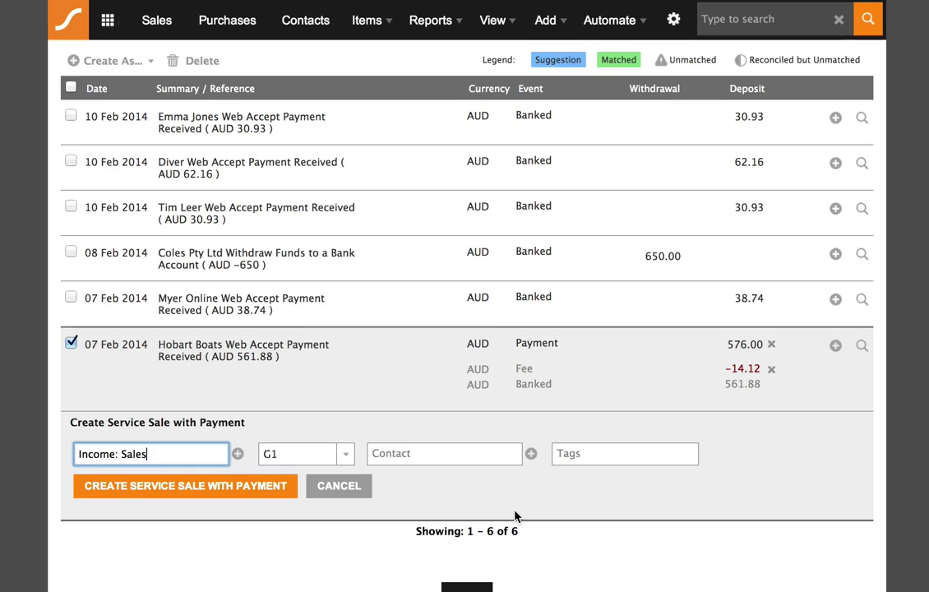
# Step: Leave the contact and tags blank and create the Hobart Boats service sale with payment
pyautogui.click(456, 459)
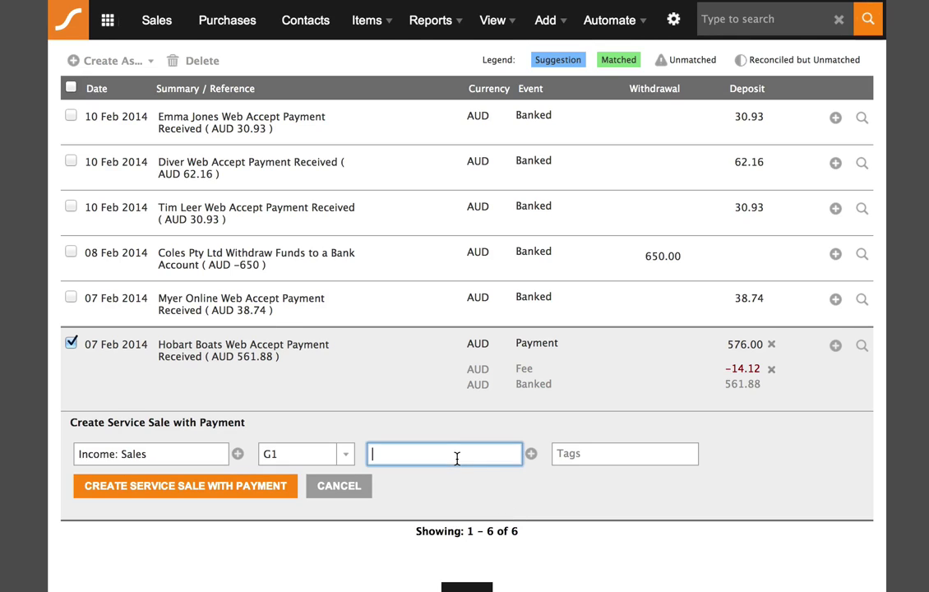
pyautogui.click(583, 458)
pyautogui.click(472, 507)
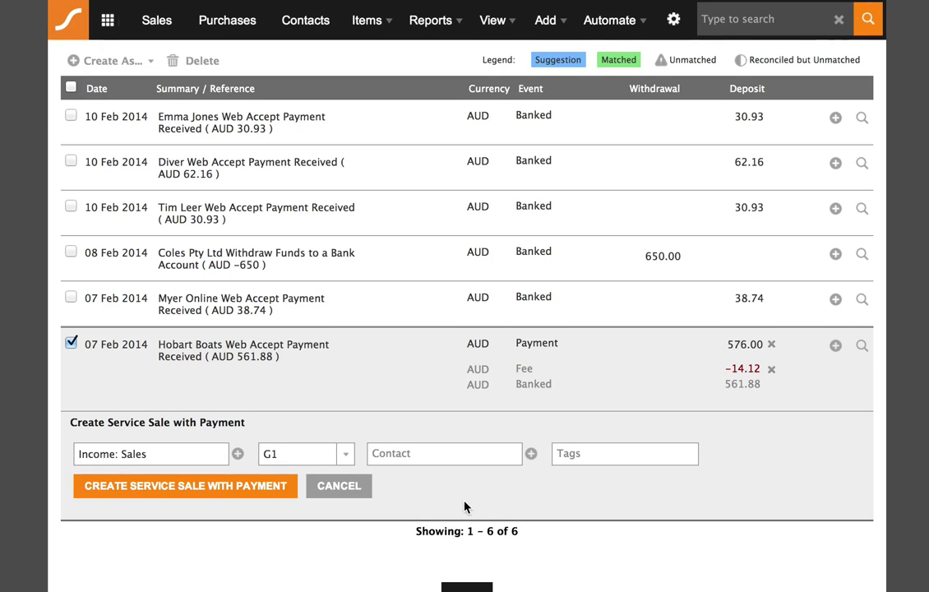
pyautogui.click(463, 456)
pyautogui.click(462, 489)
pyautogui.click(224, 489)
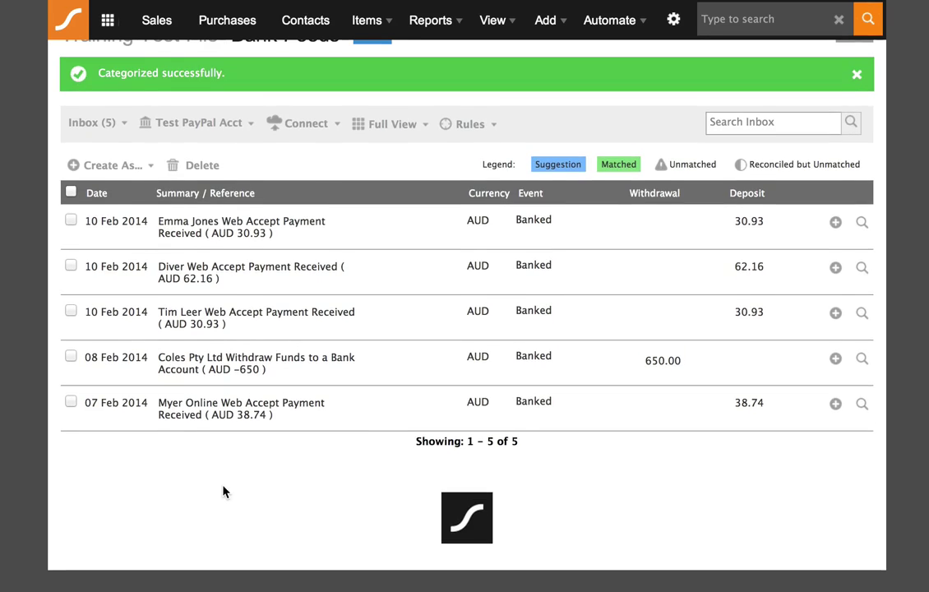
# Step: Review the Hobart Boats sale and open its payment to examine the total payment, fee and banked amounts
pyautogui.scroll(1, 223, 492)
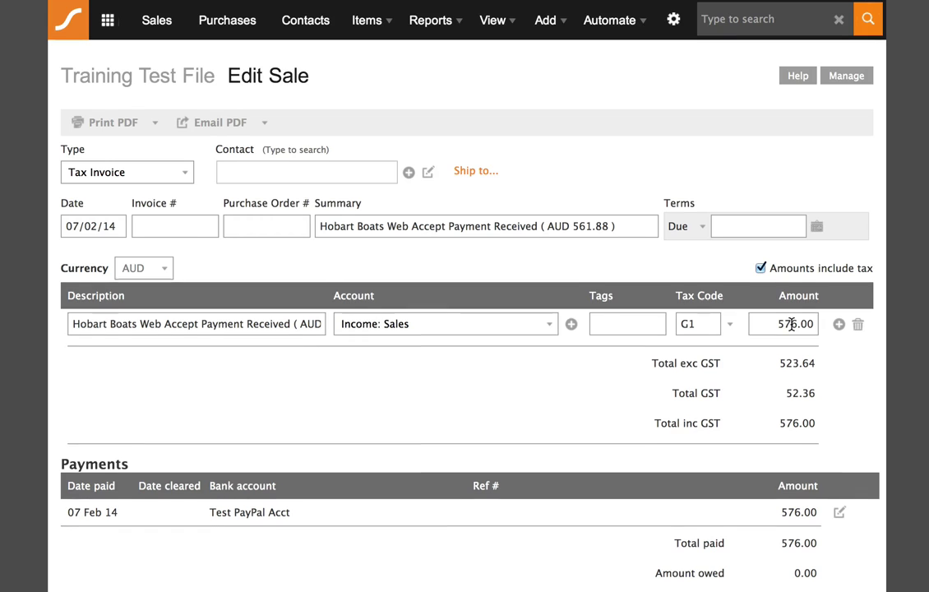
pyautogui.scroll(-7, 789, 324)
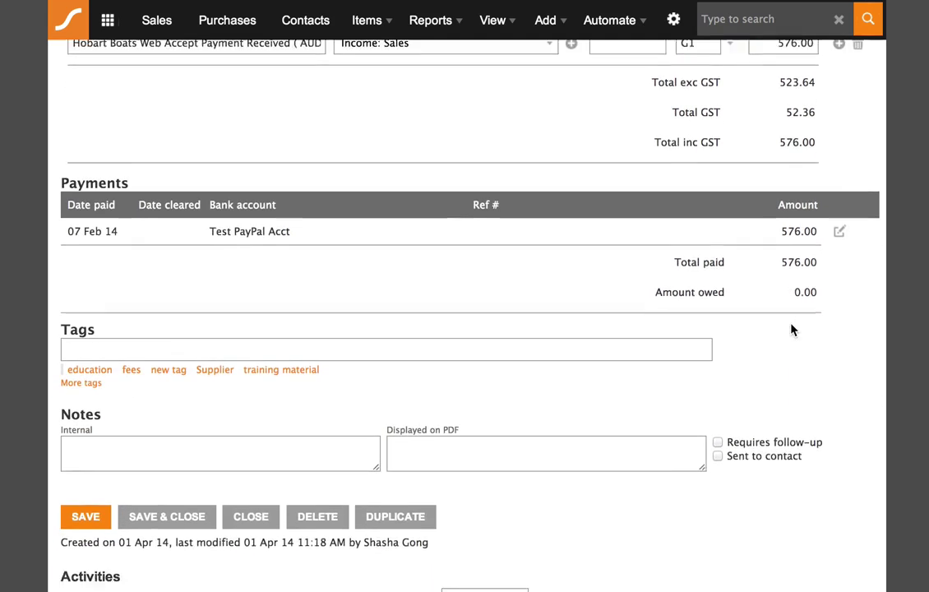
pyautogui.scroll(-1, 792, 328)
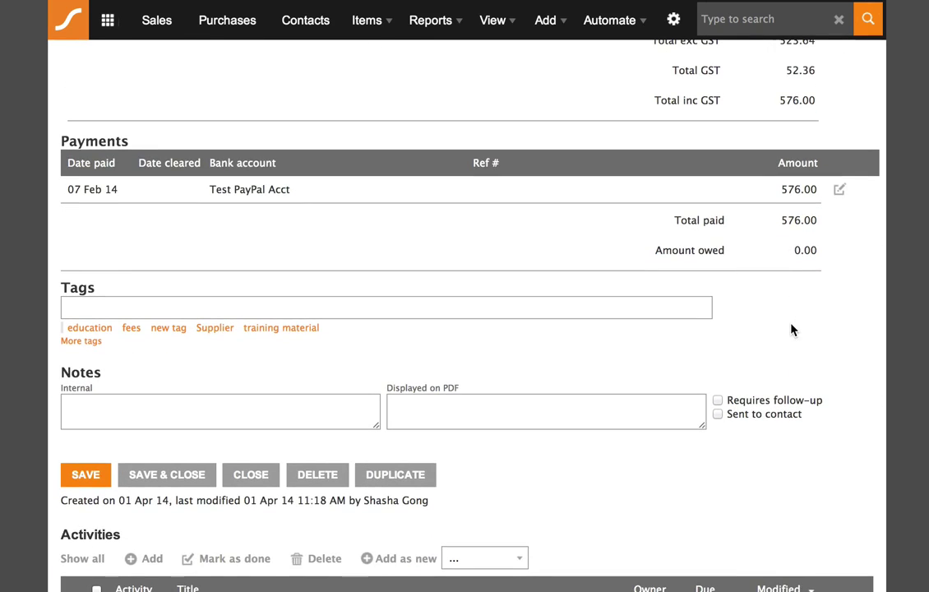
pyautogui.click(839, 190)
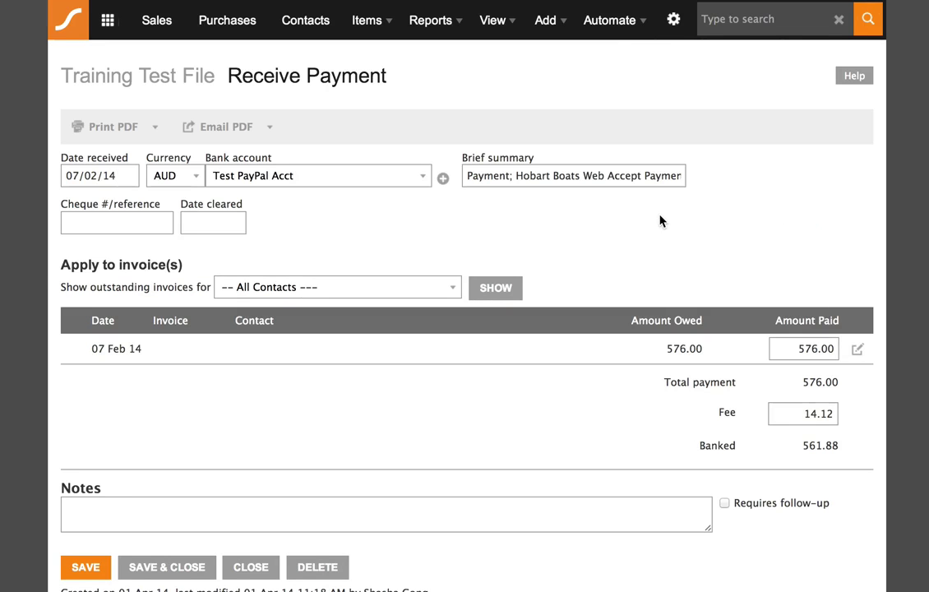
pyautogui.scroll(-3, 655, 221)
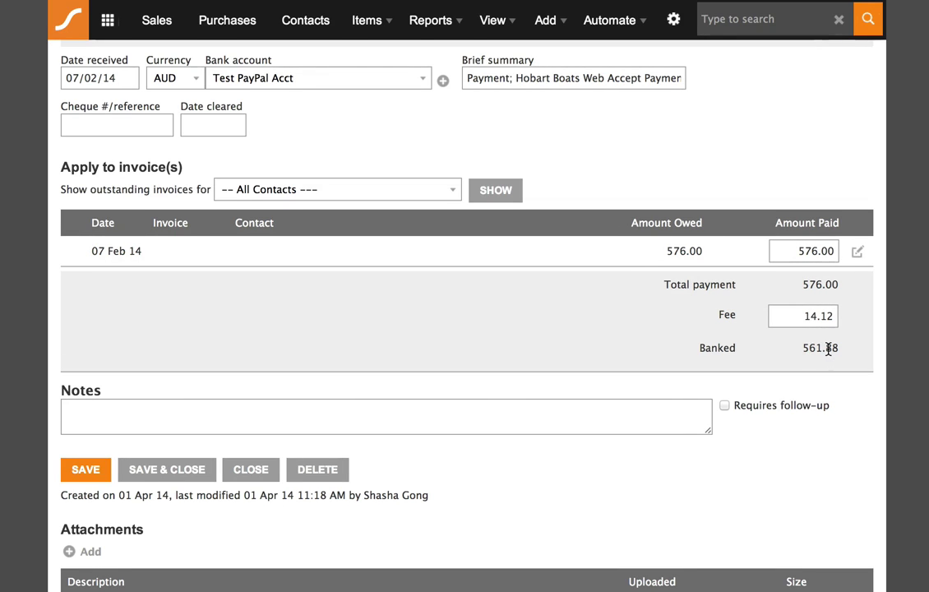
pyautogui.scroll(-1, 826, 342)
pyautogui.scroll(5, 824, 332)
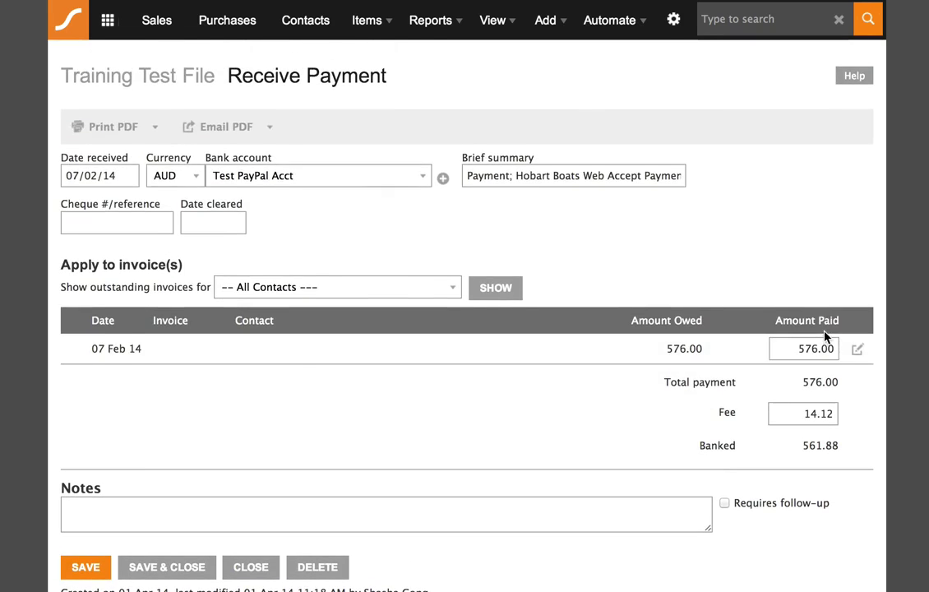
# Step: Switch to testpaypal.csv in OpenOffice Calc and check the recorded Hobart Boats payment against the gross, fee and net amounts in row 8
pyautogui.press('super+Tab')
pyautogui.click(687, 279)
pyautogui.click(720, 276)
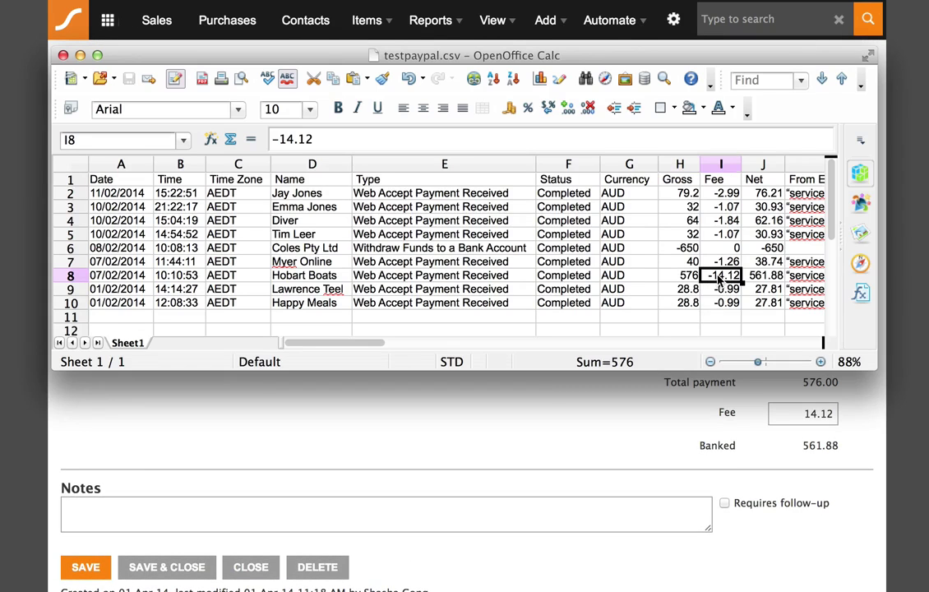
pyautogui.click(764, 279)
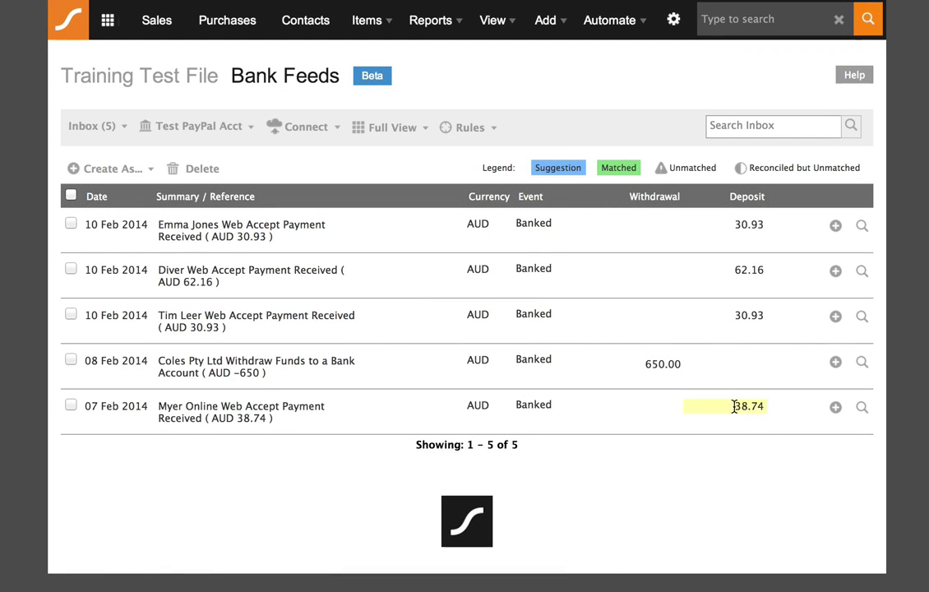
# Step: Open the Myer Online transaction's deposit amount for editing in the Saasu bank feed
pyautogui.moveTo(734, 406); pyautogui.dragTo(761, 406)
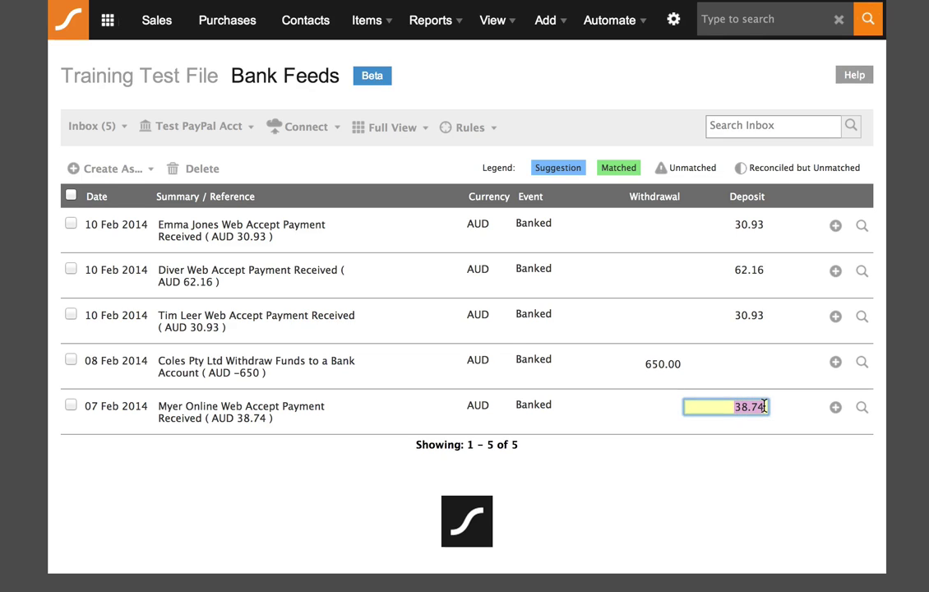